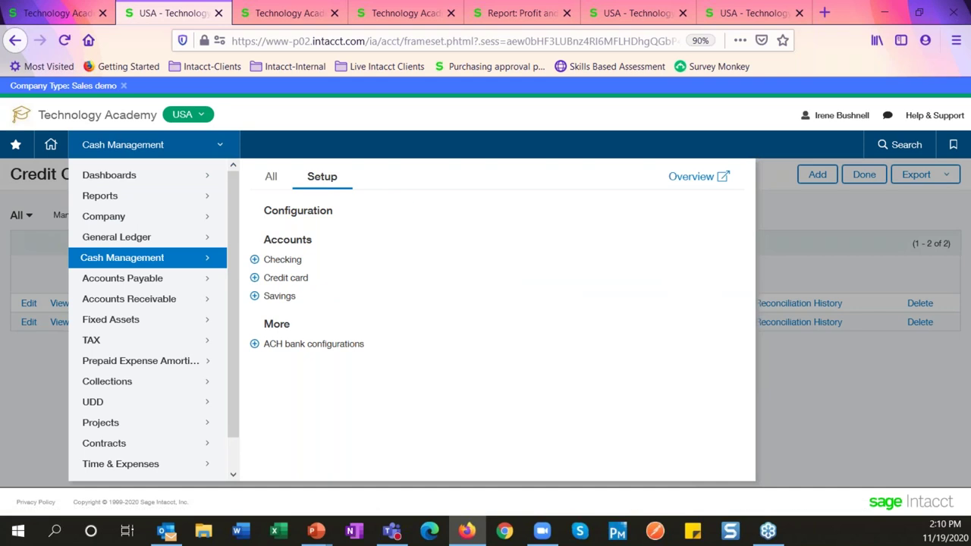
# - From the credit card accounts list, open the AMEX account for editing and scroll its form
pyautogui.click(864, 424)
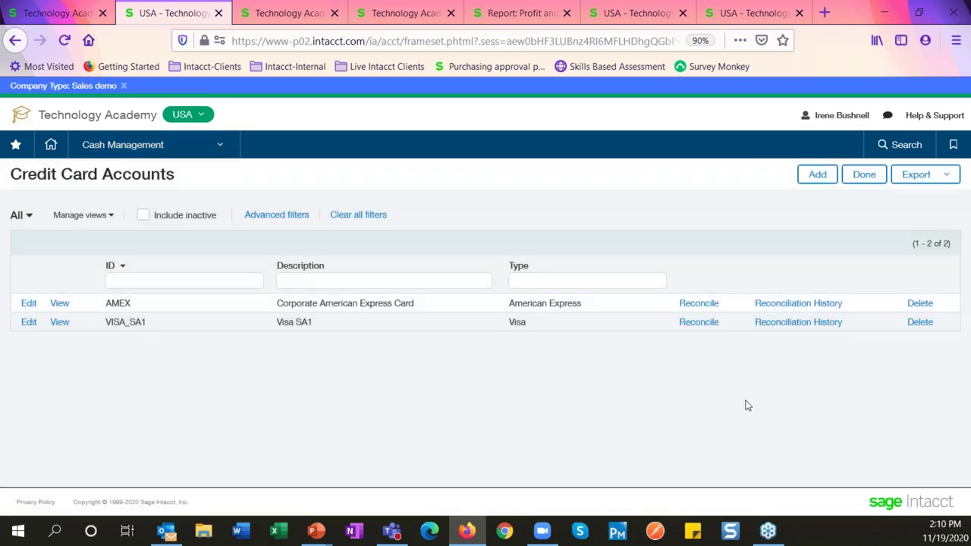
pyautogui.click(28, 305)
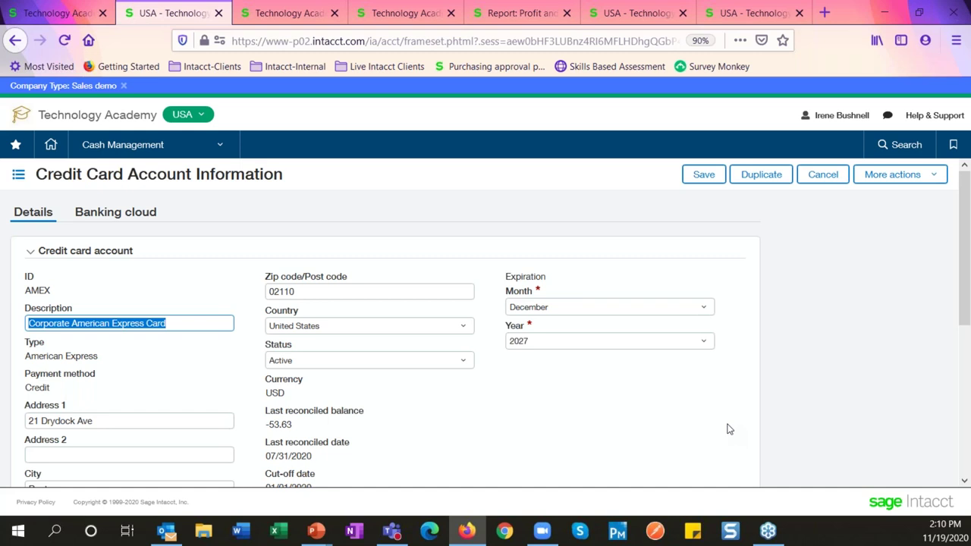
pyautogui.scroll(-2, 729, 430)
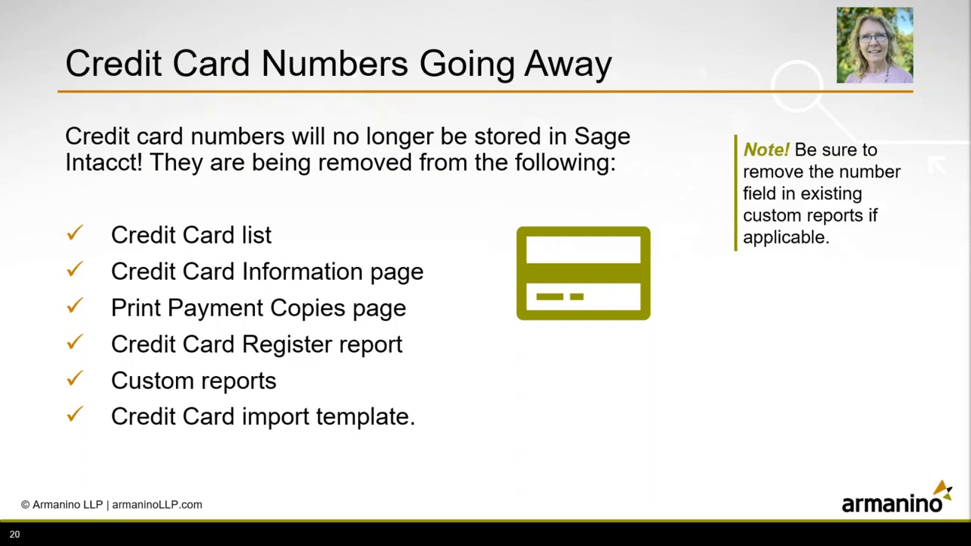
# - Advance to the Bank and CC Account Validations slide, then return to the Checking Accounts list
pyautogui.press('Right')
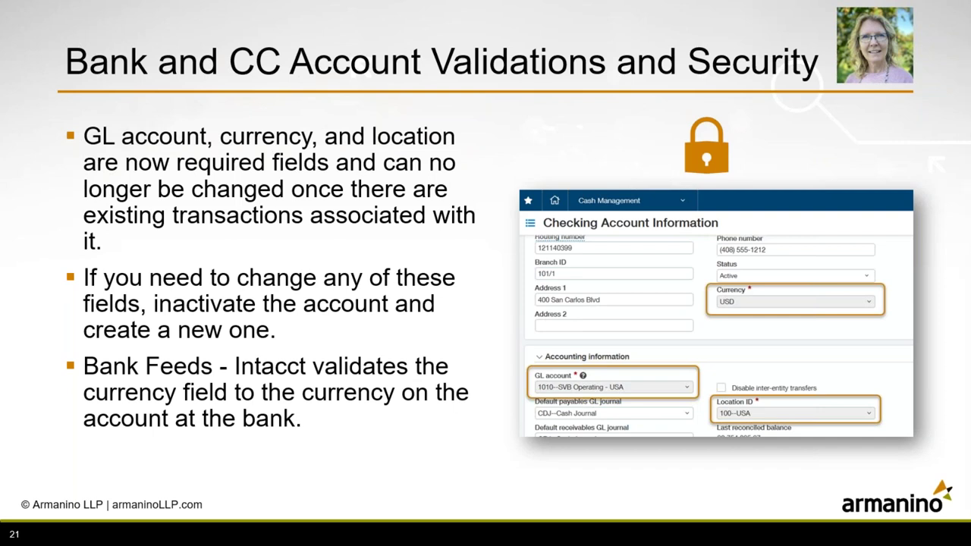
pyautogui.hotkey('alt', 'Tab')
pyautogui.click(49, 15)
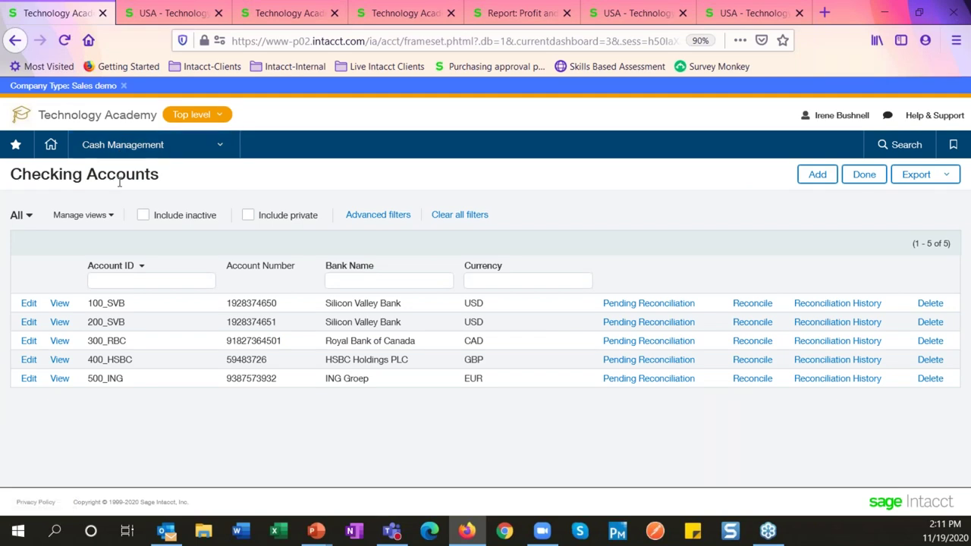
# - Edit checking account 100_SVB and highlight its required GL account, Currency and Location ID values
pyautogui.click(30, 303)
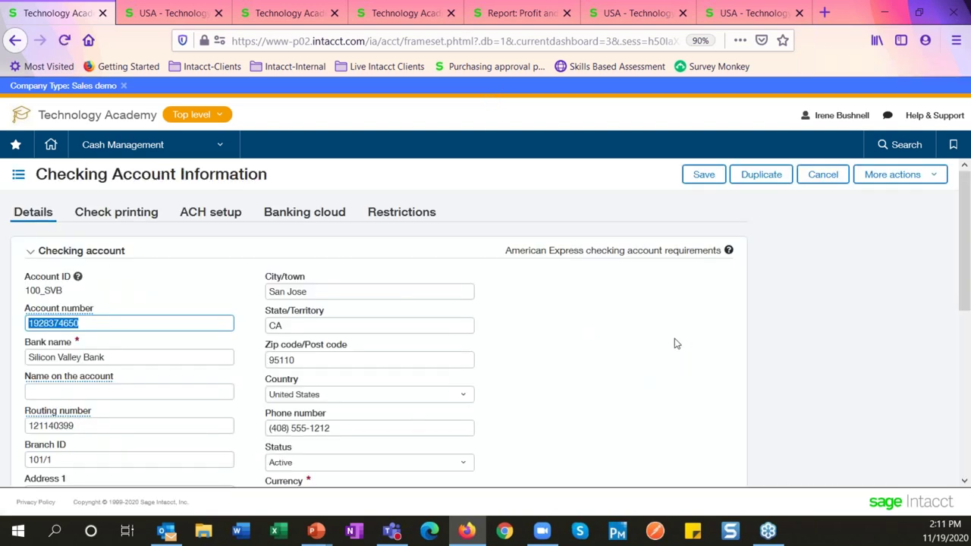
pyautogui.scroll(-6, 676, 343)
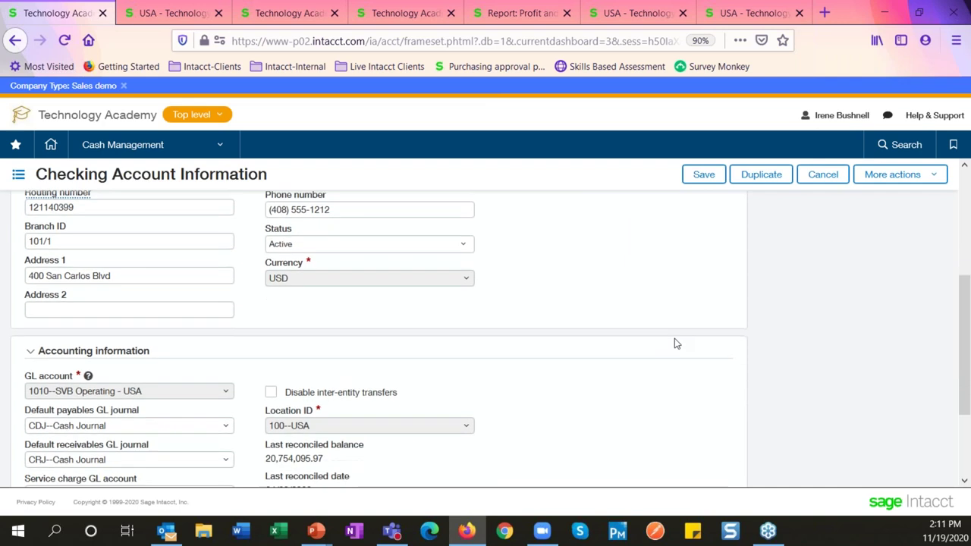
pyautogui.scroll(1, 676, 343)
pyautogui.click(155, 391)
pyautogui.click(297, 278)
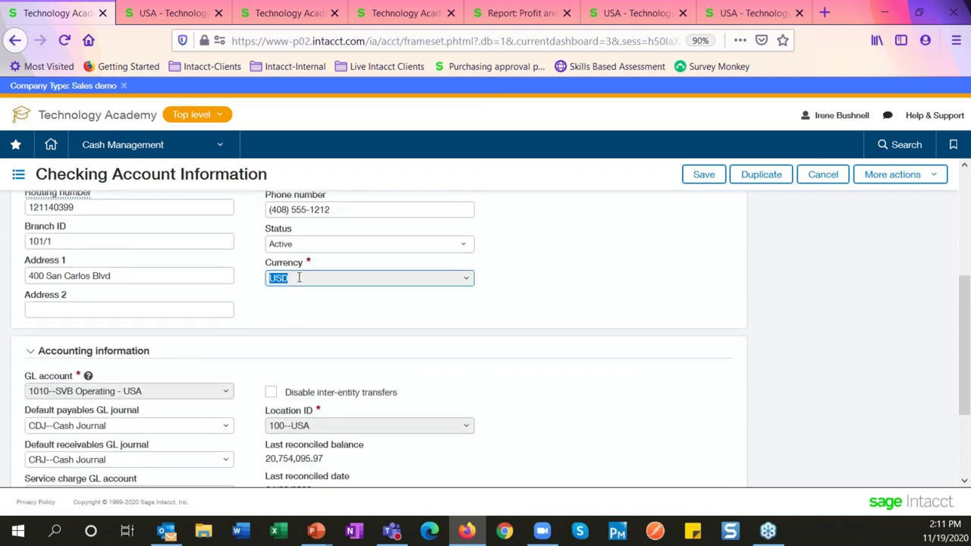
pyautogui.click(383, 425)
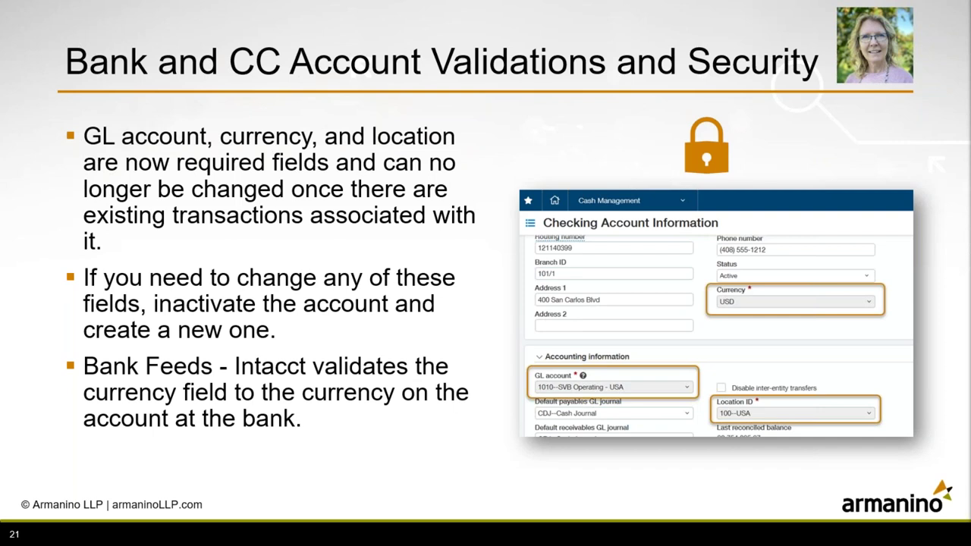
# - Advance to the Bank Feed Reconciliation Enhancements slide, then return to Sage Intacct
pyautogui.press('Right')
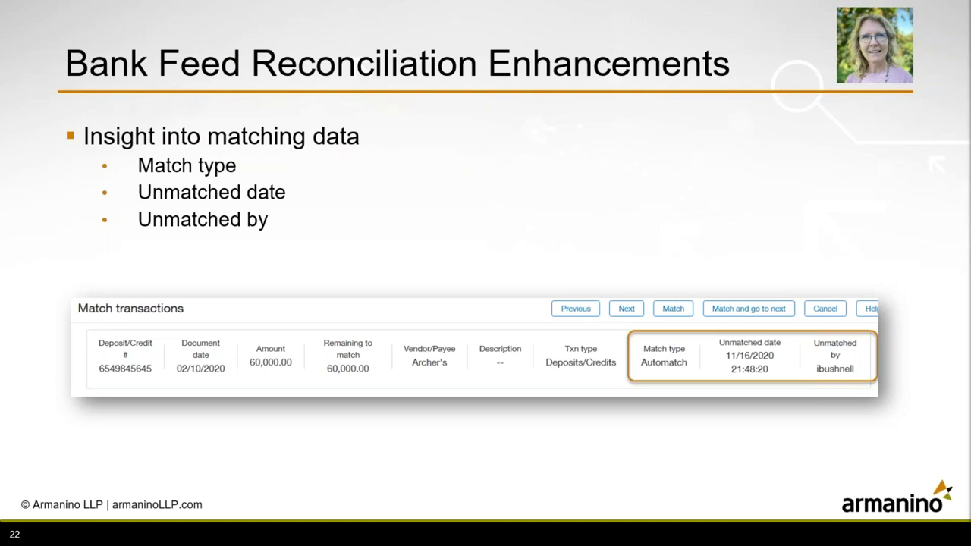
pyautogui.hotkey('alt', 'Tab')
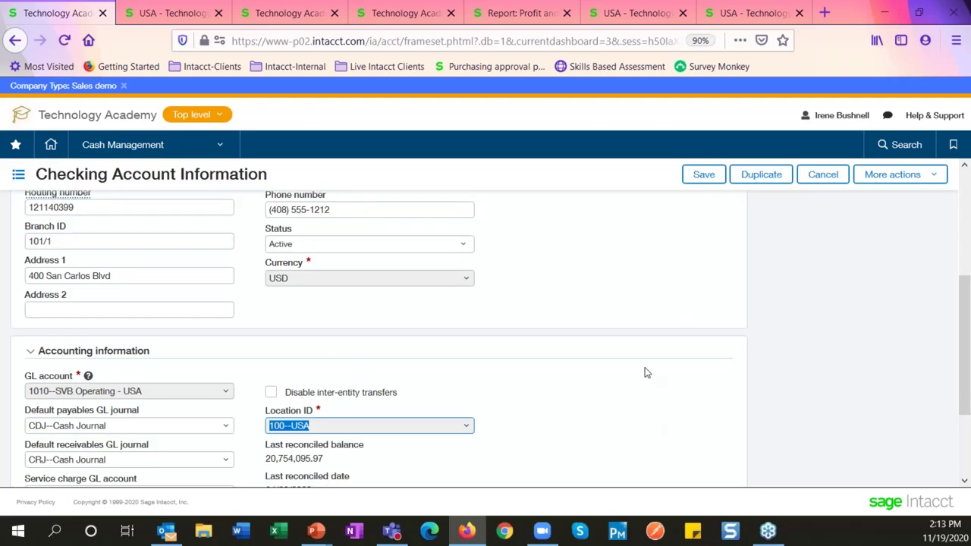
# - Switch to the Reconcile Bank Account page and scroll through its transaction table
pyautogui.click(289, 13)
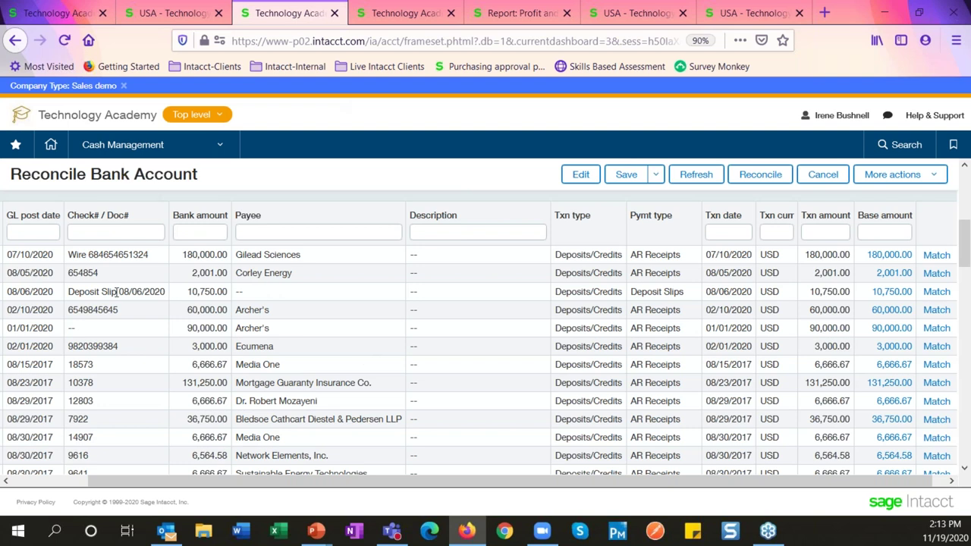
pyautogui.scroll(2, 224, 391)
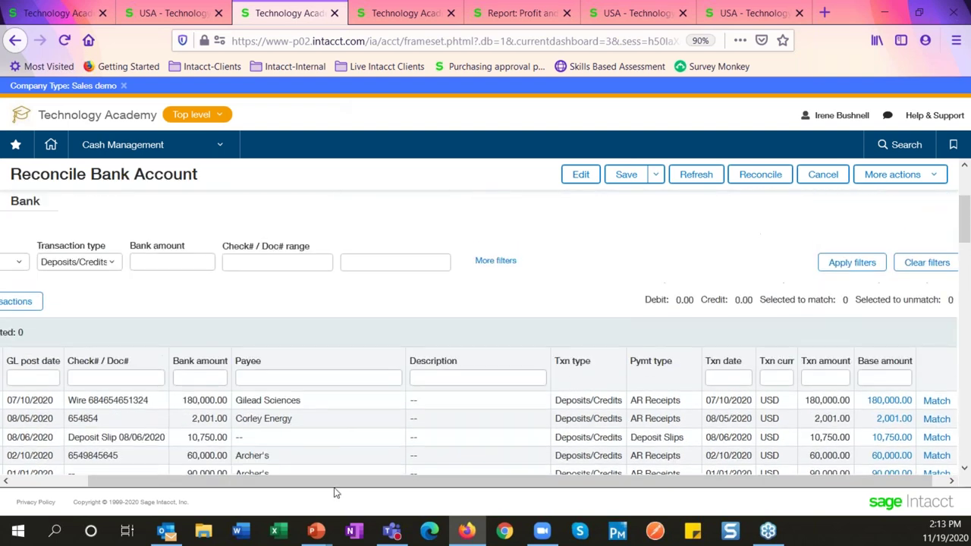
pyautogui.moveTo(313, 485); pyautogui.dragTo(227, 486)
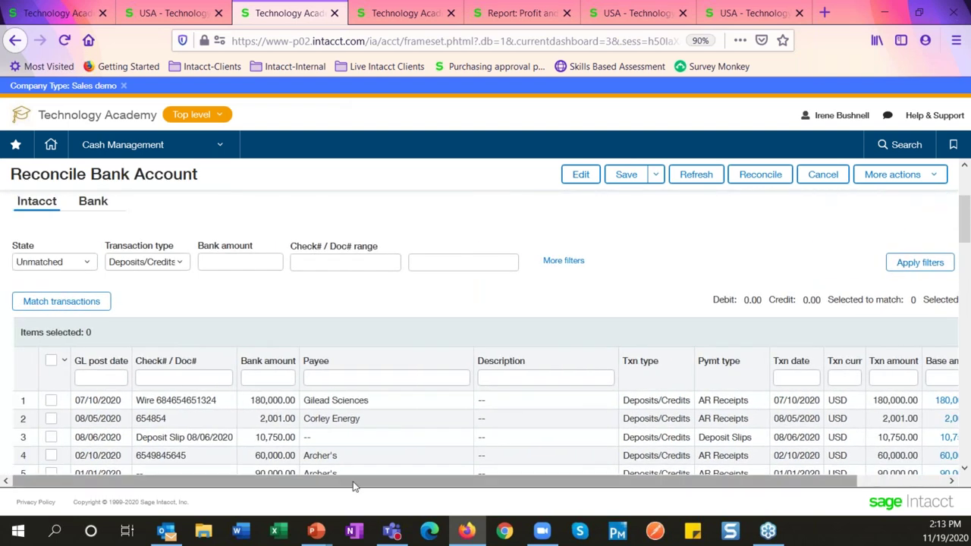
pyautogui.moveTo(255, 482); pyautogui.dragTo(437, 489)
pyautogui.moveTo(321, 486); pyautogui.dragTo(295, 457)
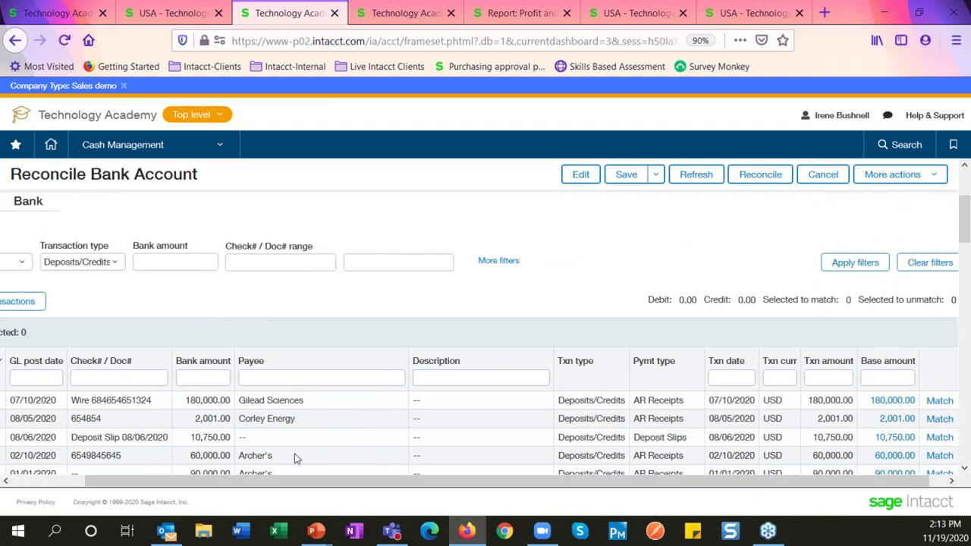
pyautogui.scroll(-2, 296, 442)
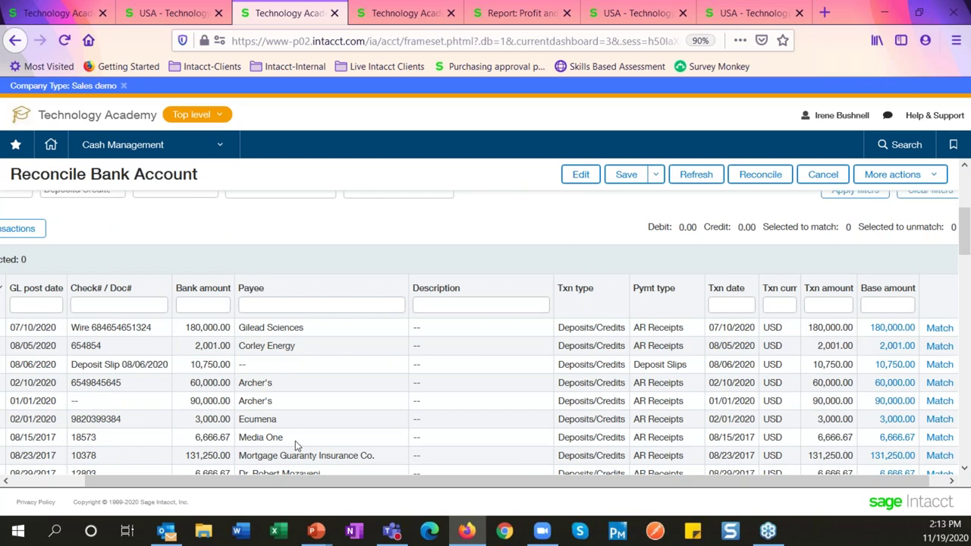
# - Open matching for the 02/10/2020 Archer's 60,000.00 deposit
pyautogui.click(214, 382)
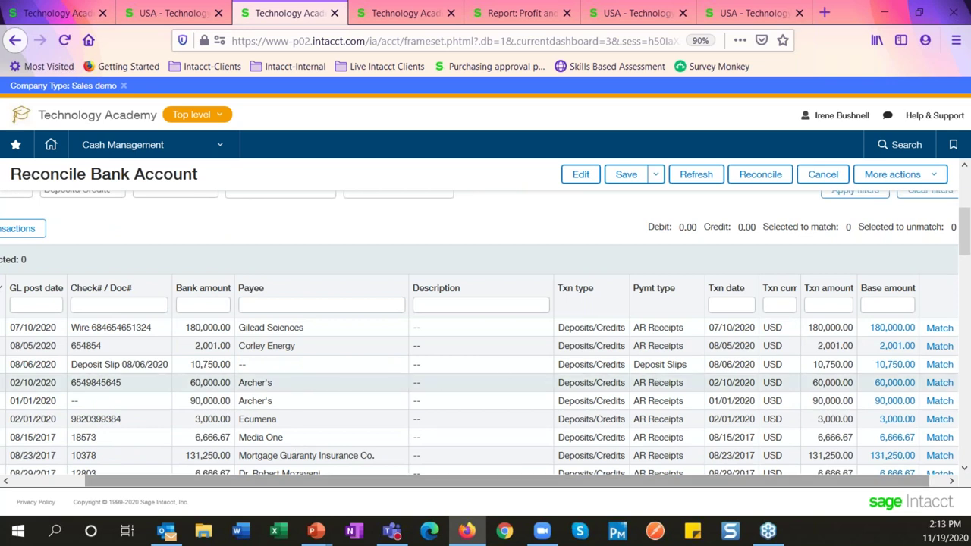
pyautogui.moveTo(725, 489); pyautogui.dragTo(739, 489)
pyautogui.click(925, 382)
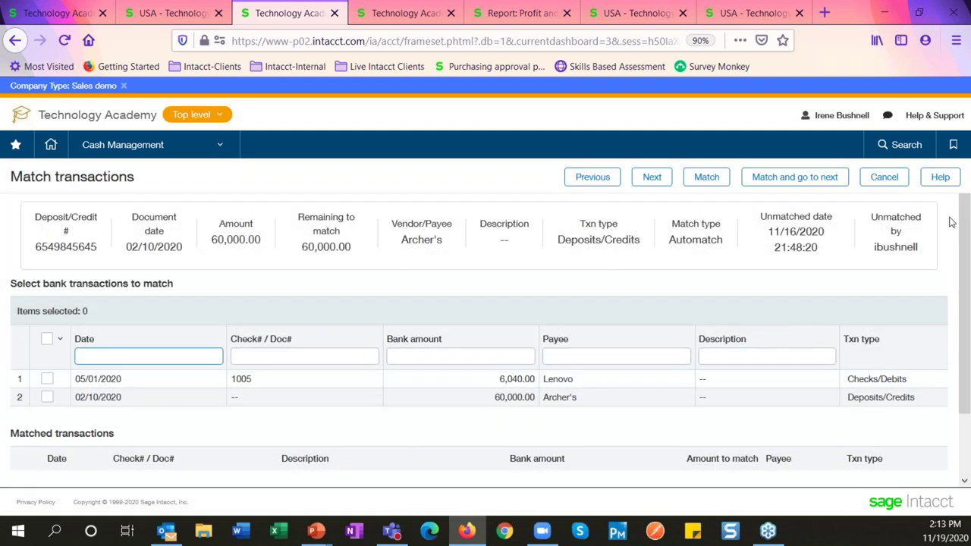
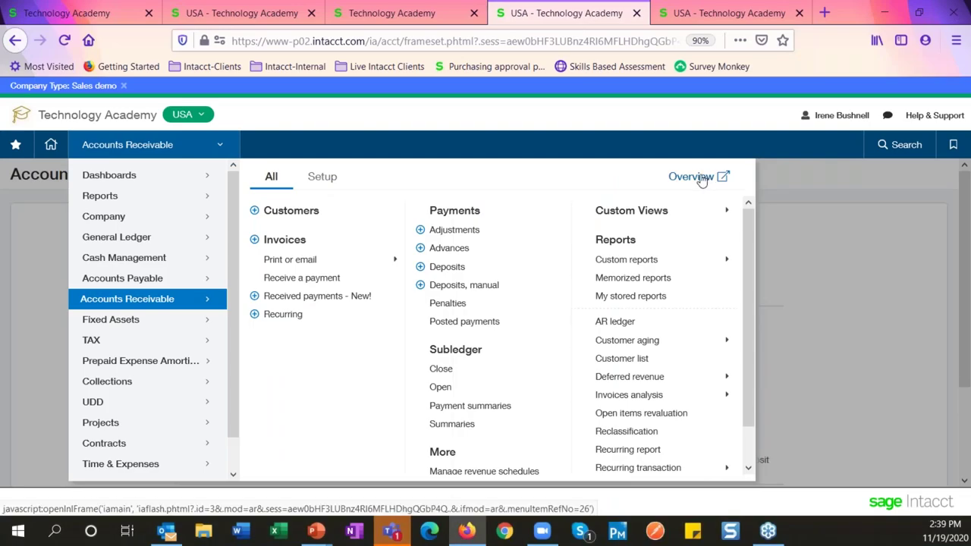
# - Go to the Accounts Receivable Overview and start a Receive payment from its task icons
pyautogui.click(702, 179)
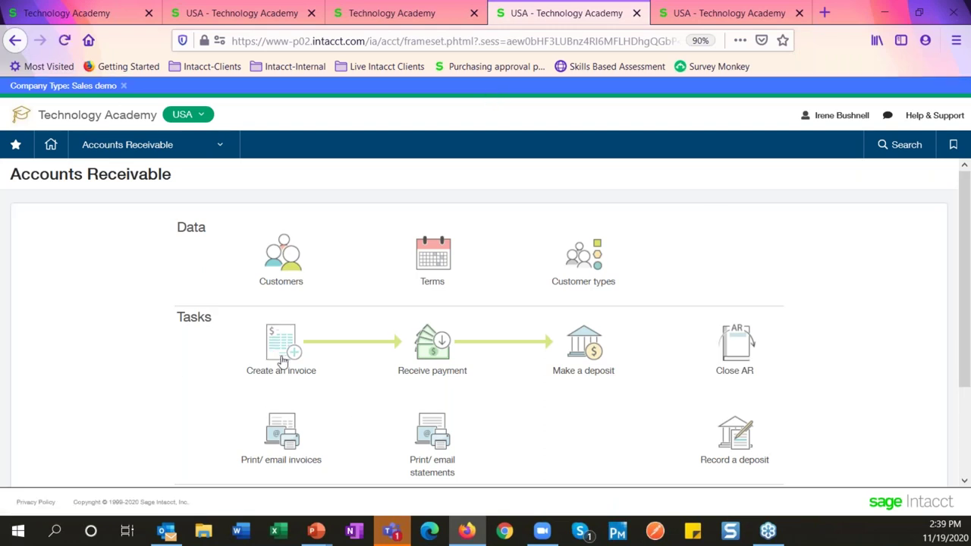
pyautogui.click(427, 362)
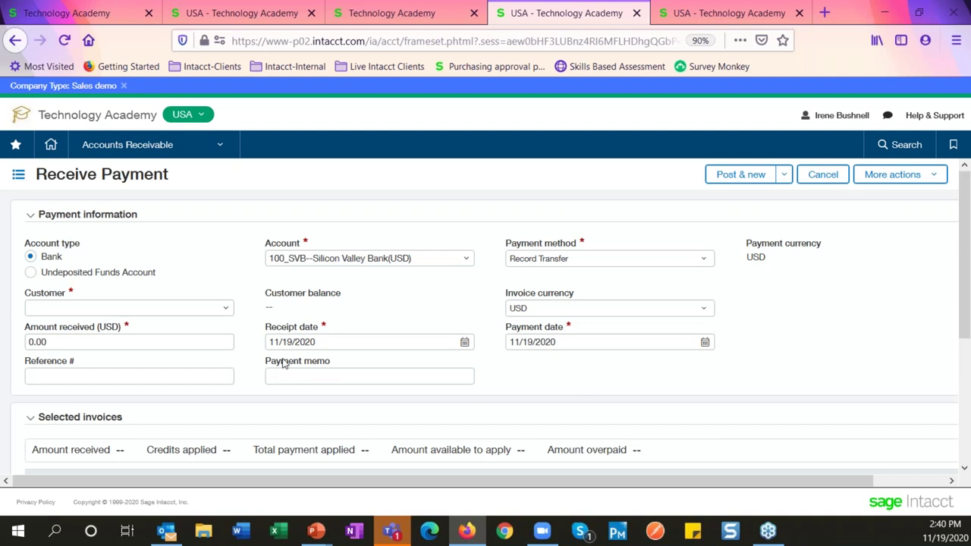
# - Try the empty Payment memo field on the Receive Payment form and leave it blank
pyautogui.click(283, 375)
pyautogui.click(519, 386)
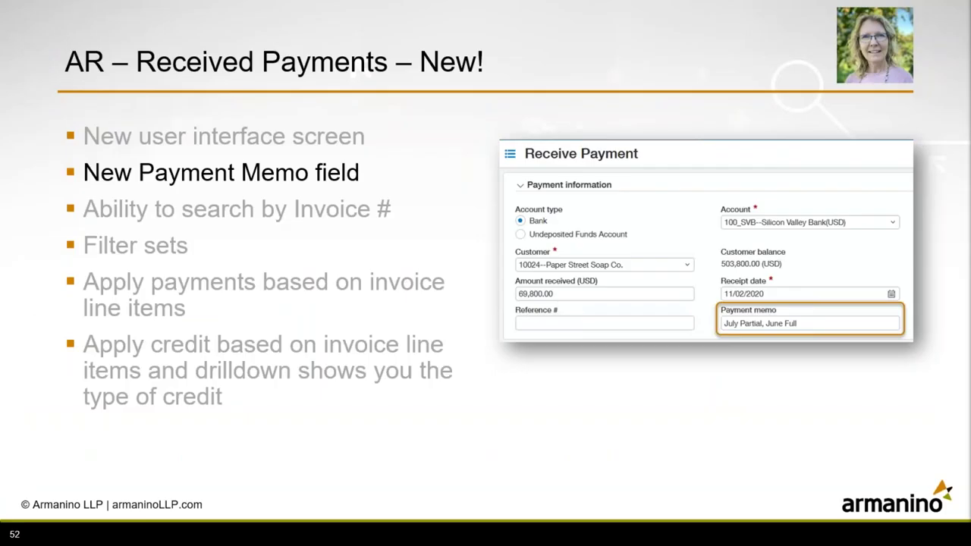
# - Enter invoice IN1203 on the first Selected invoices line to fill in Monsters, Inc. and 12,000.00
pyautogui.press('Right')
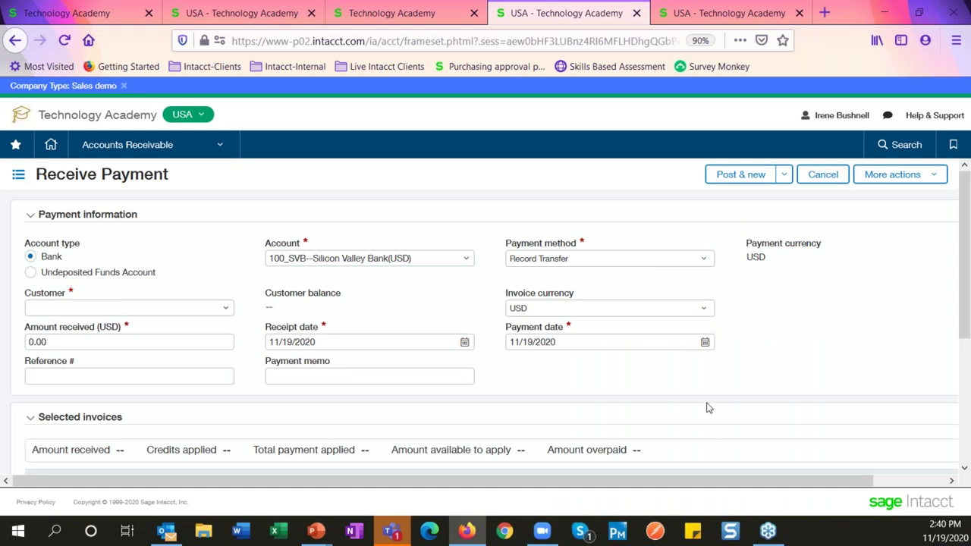
pyautogui.scroll(-2, 706, 406)
pyautogui.scroll(-2, 705, 407)
pyautogui.scroll(2, 706, 407)
pyautogui.scroll(-2, 754, 347)
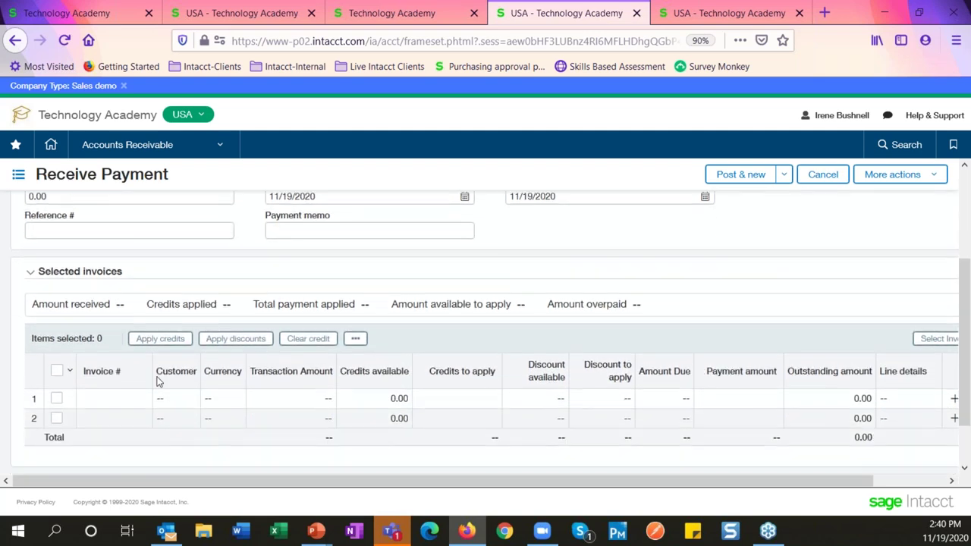
pyautogui.click(100, 398)
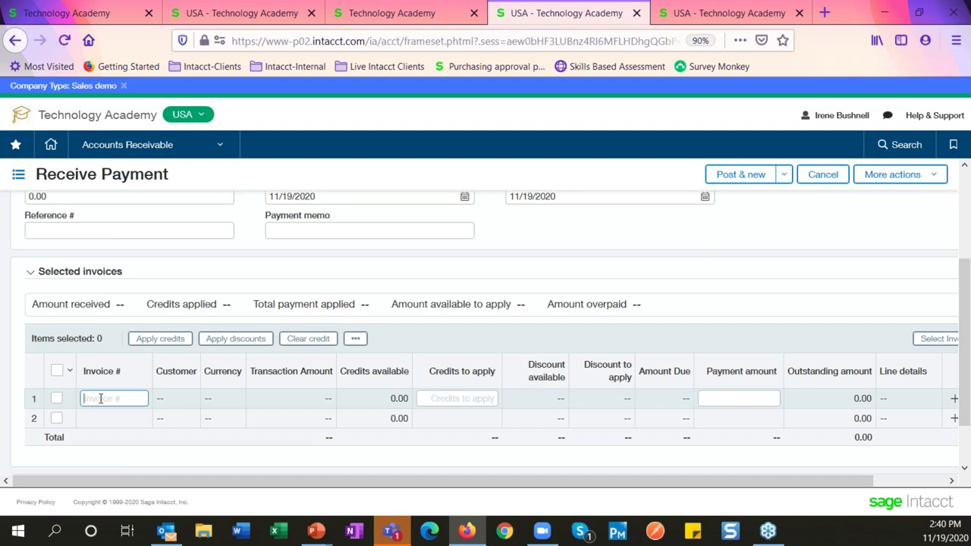
pyautogui.write('IN1203')
pyautogui.press('Tab')
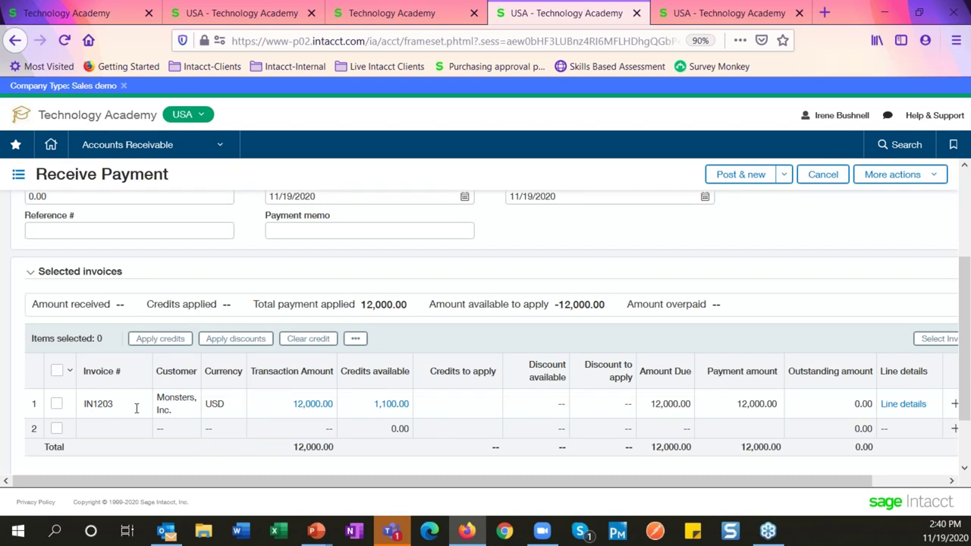
# - Review the filled-in invoice line, then switch back to the presentation
pyautogui.scroll(3, 139, 409)
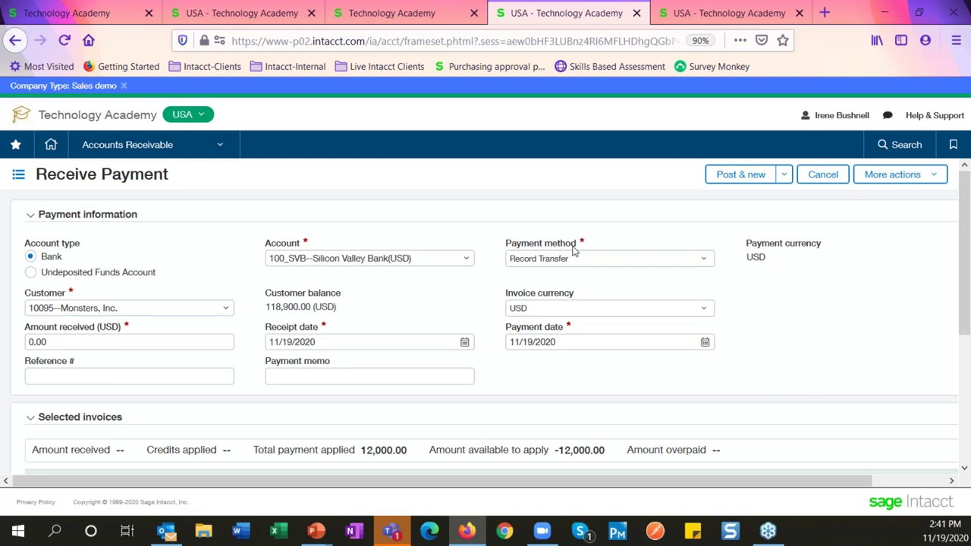
pyautogui.scroll(-4, 626, 394)
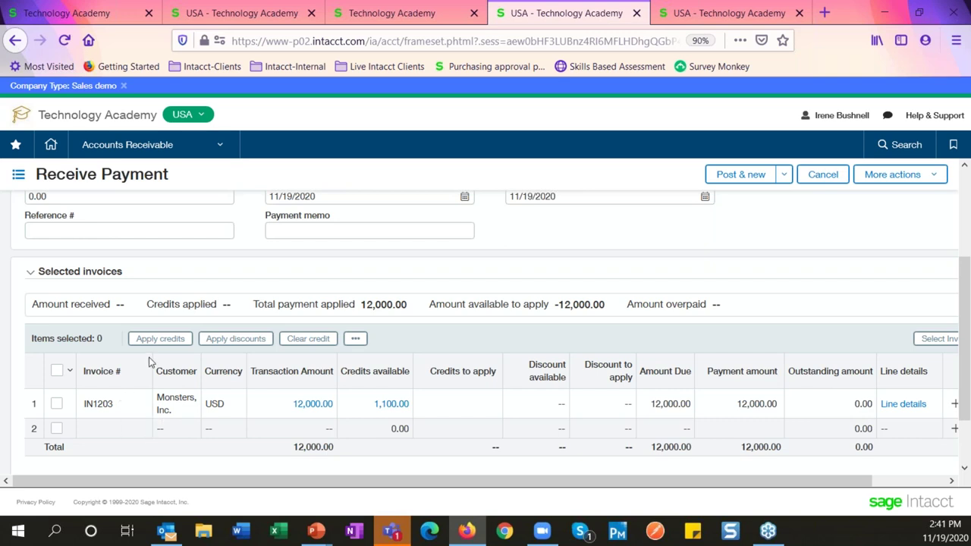
pyautogui.scroll(2, 483, 331)
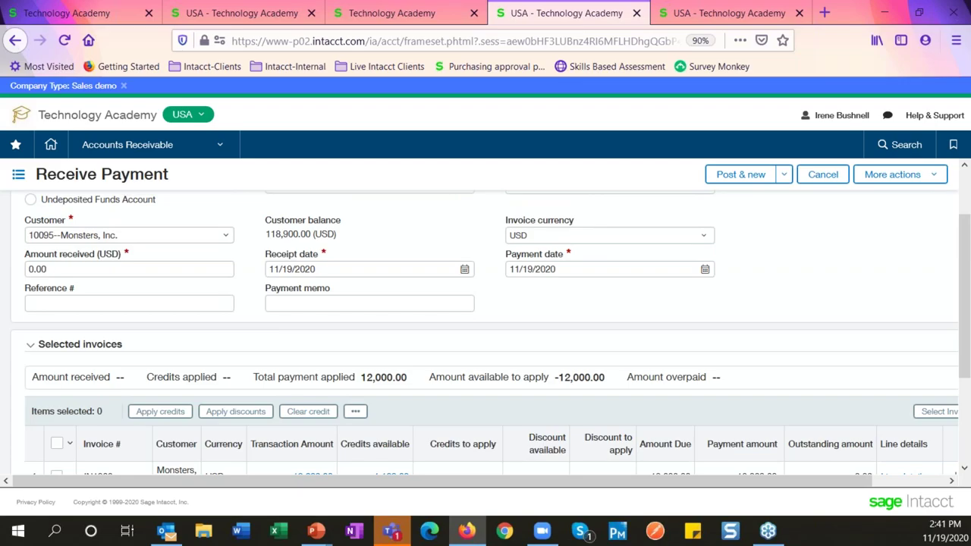
pyautogui.hotkey('alt', 'Tab')
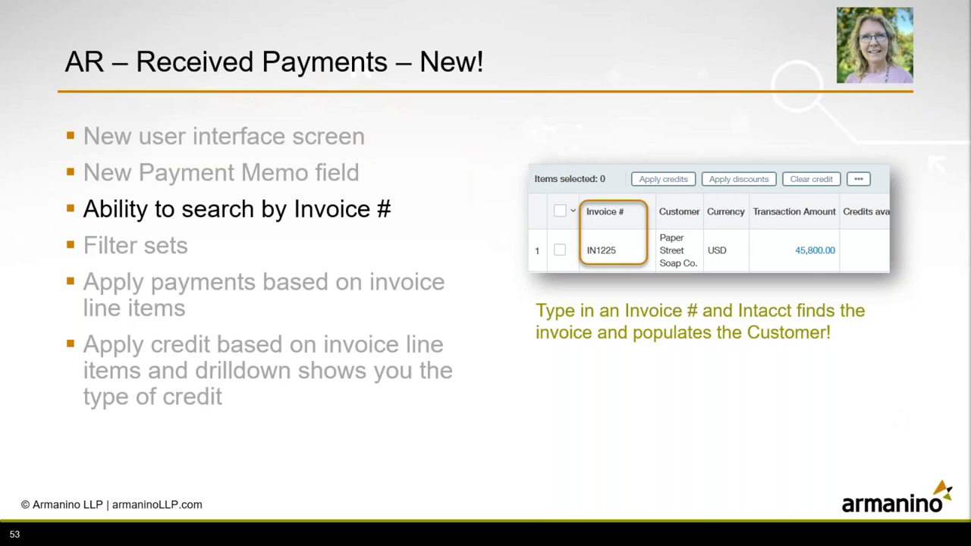
# - Advance to slide 54 on filter sets, then return to the Receive Payment form
pyautogui.press('Right')
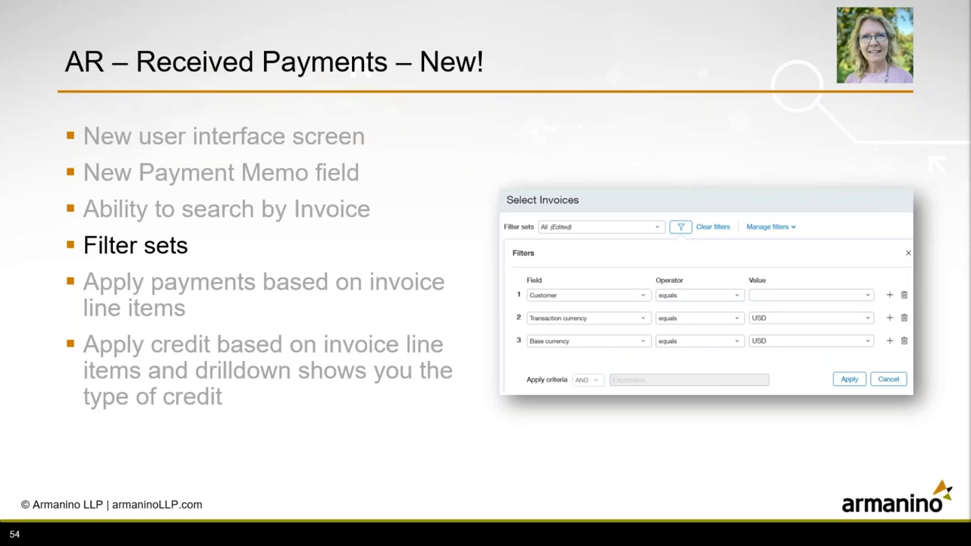
pyautogui.hotkey('alt', 'Tab')
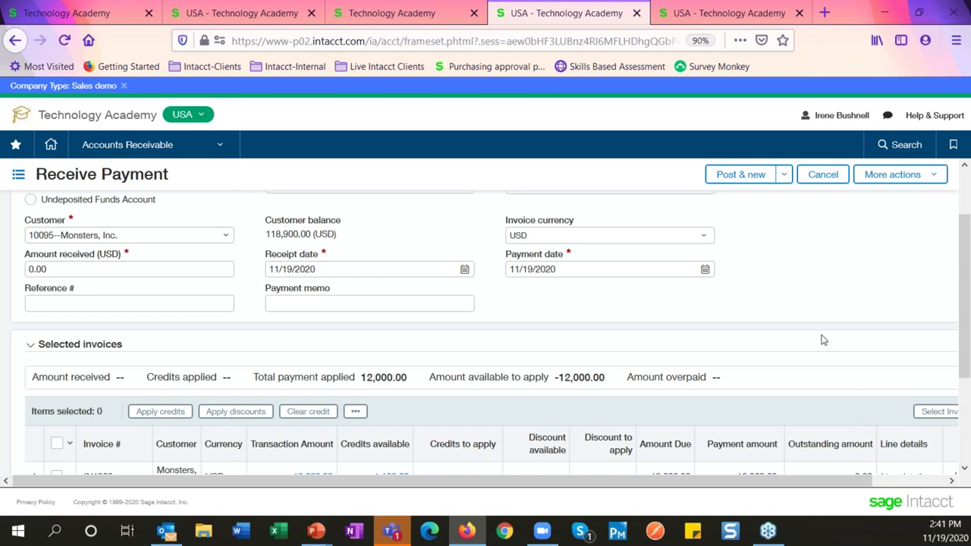
# - Zoom the page to 80% and list Monsters, Inc.'s open invoices with Select Invoice
pyautogui.hotkey('ctrl', '-')
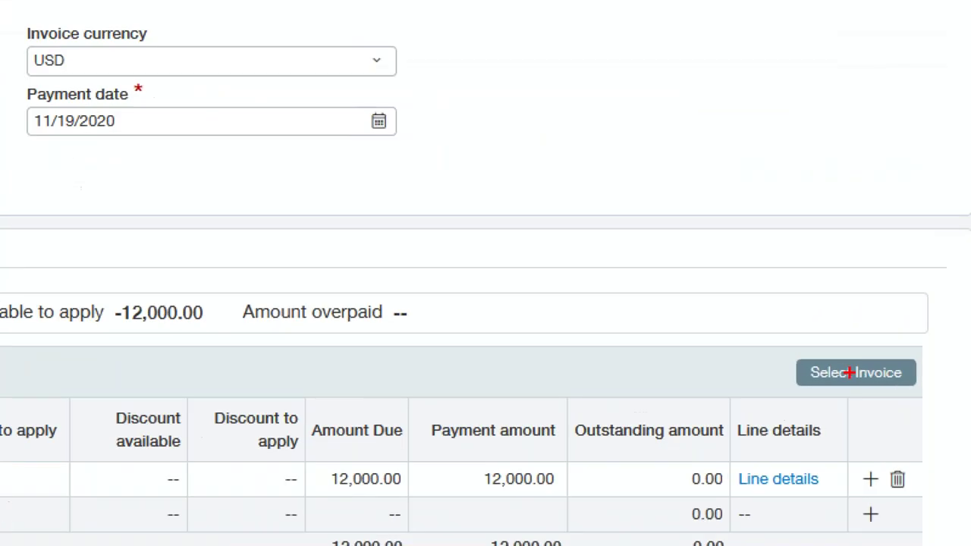
pyautogui.moveTo(849, 359)
pyautogui.mouseDown()
pyautogui.moveTo(823, 377)
pyautogui.moveTo(866, 386)
pyautogui.mouseUp()
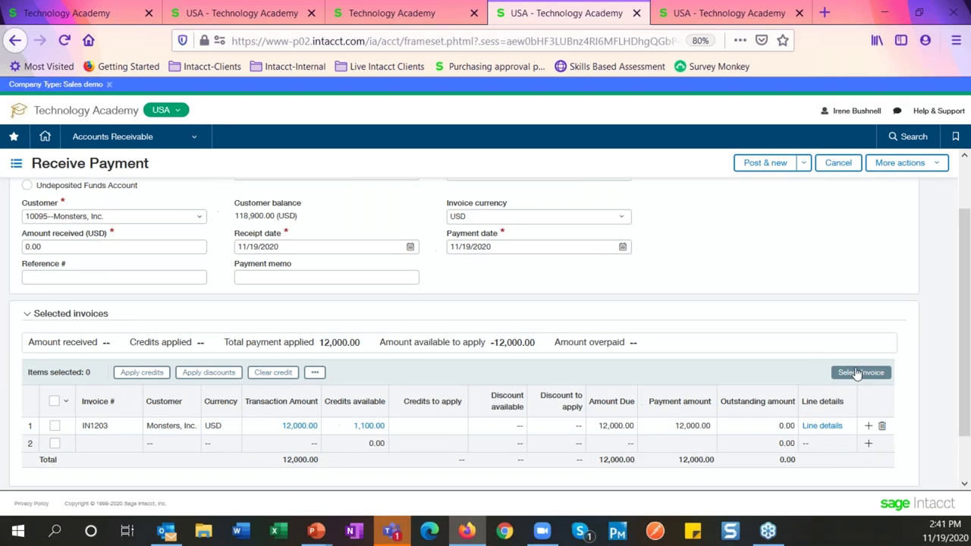
pyautogui.scroll(2, 689, 363)
pyautogui.click(125, 282)
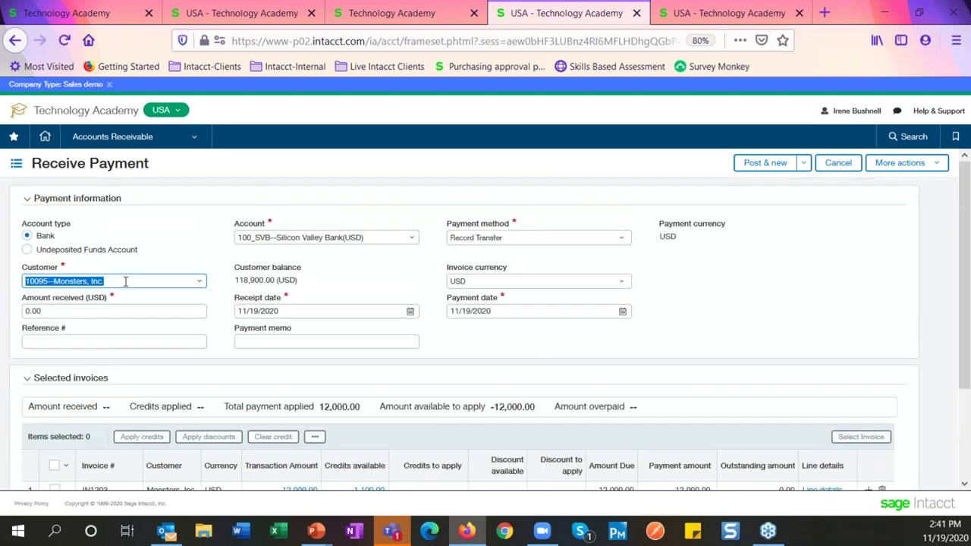
pyautogui.click(860, 438)
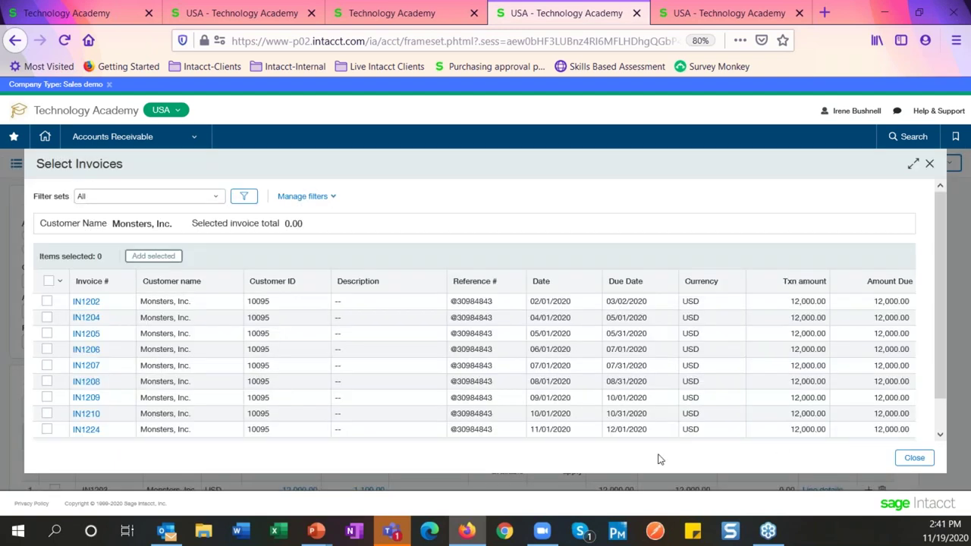
# - Start a new filter set and browse the condition field list without choosing a field
pyautogui.moveTo(941, 358); pyautogui.dragTo(109, 171)
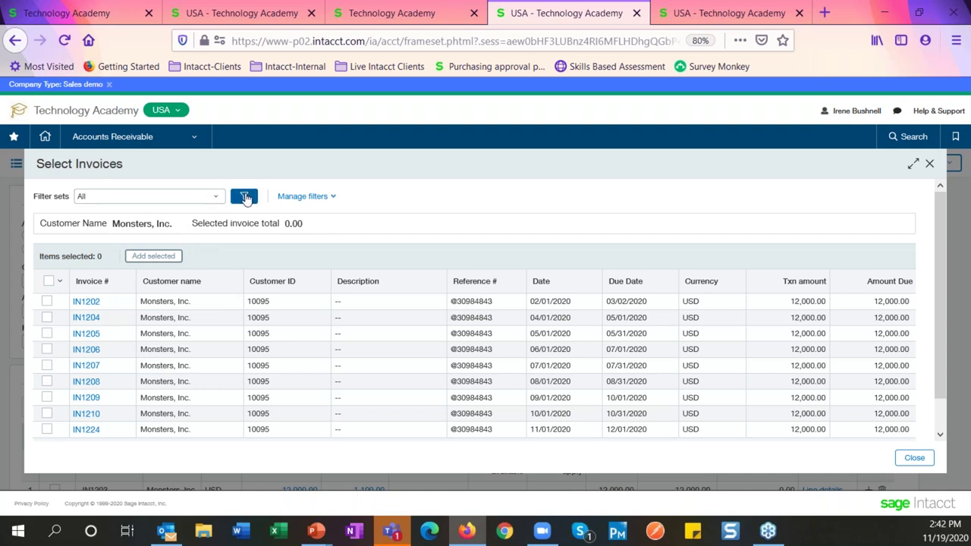
pyautogui.click(291, 197)
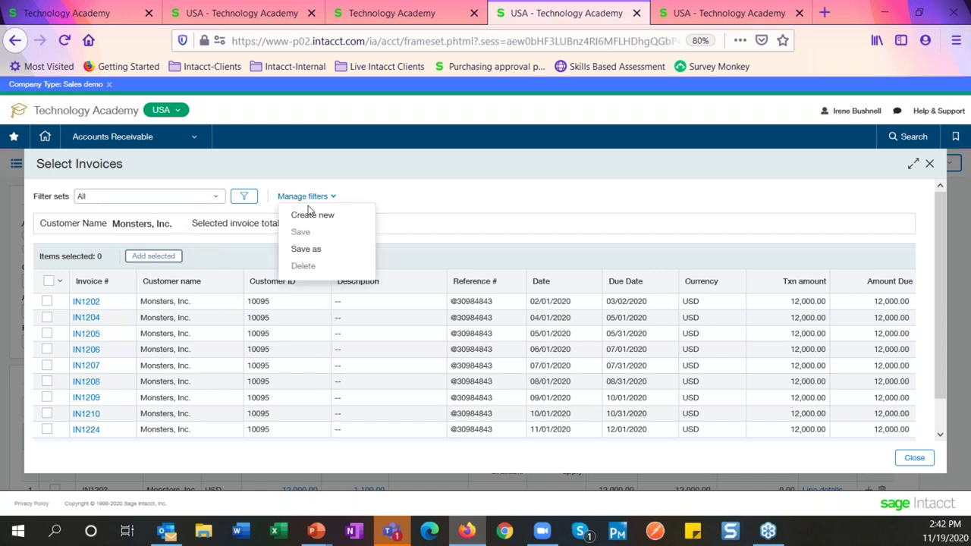
pyautogui.click(311, 214)
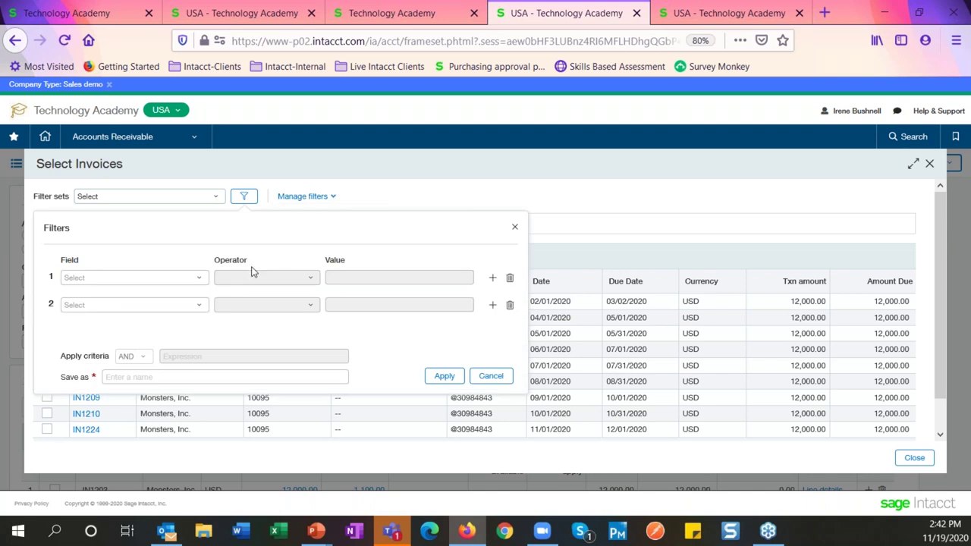
pyautogui.click(197, 279)
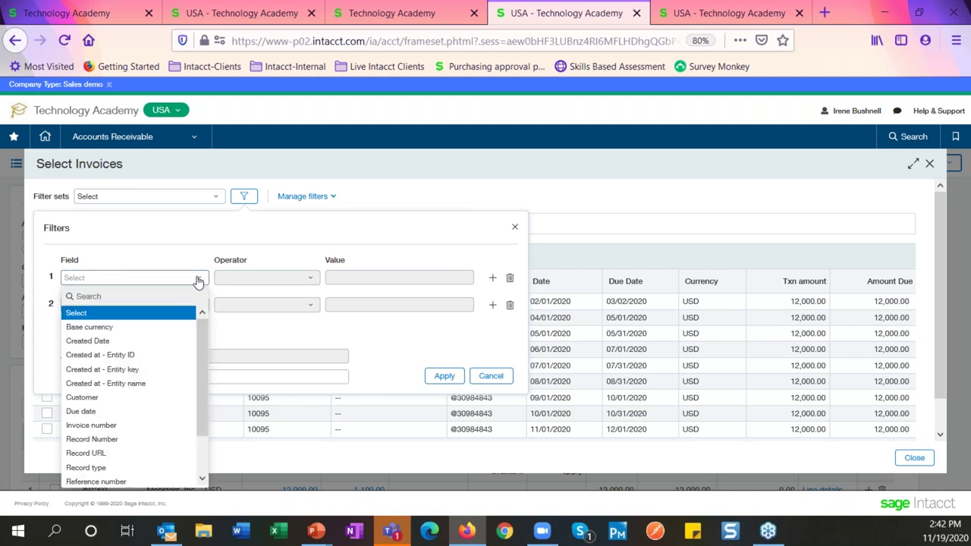
pyautogui.moveTo(200, 350); pyautogui.dragTo(198, 375)
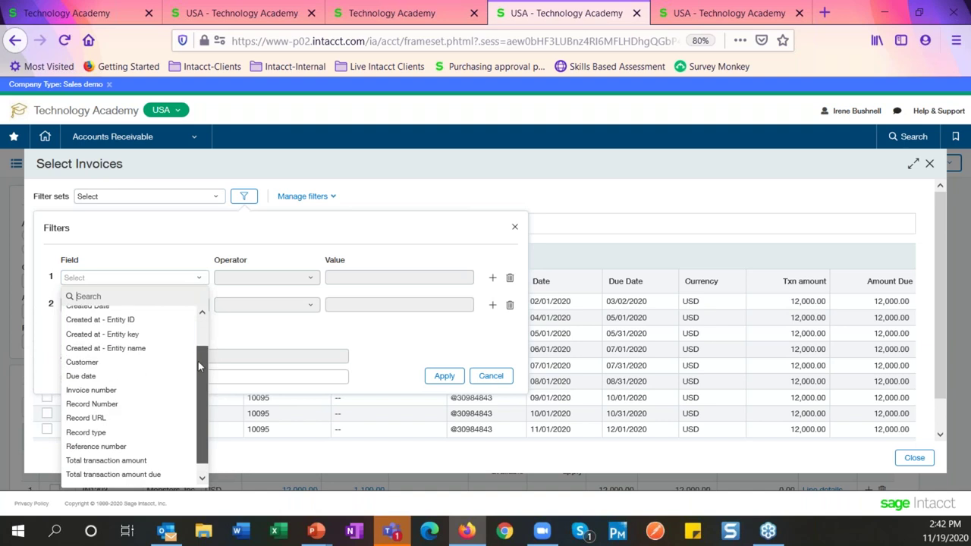
pyautogui.scroll(3, 198, 366)
pyautogui.click(332, 237)
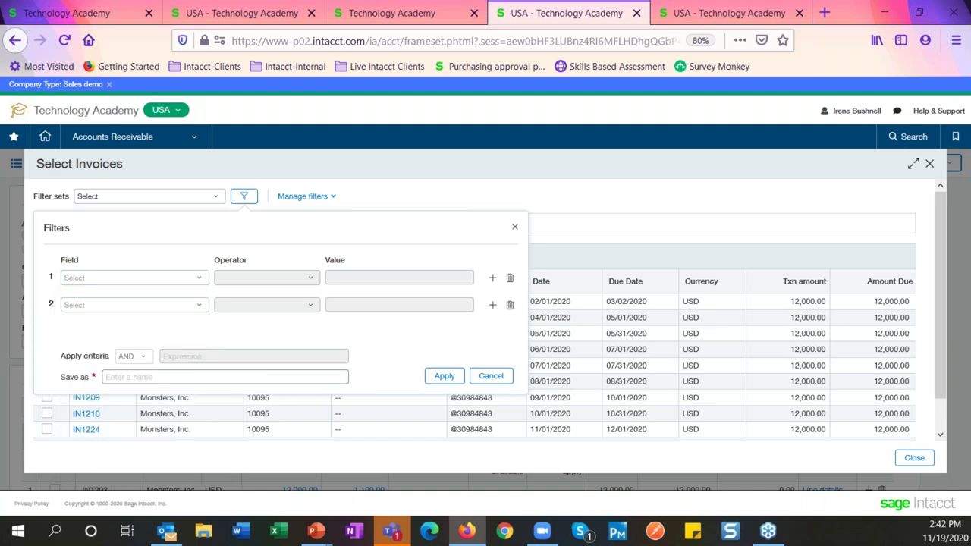
# - Cancel the empty filter set to show all invoices, and close Select Invoices
pyautogui.click(170, 380)
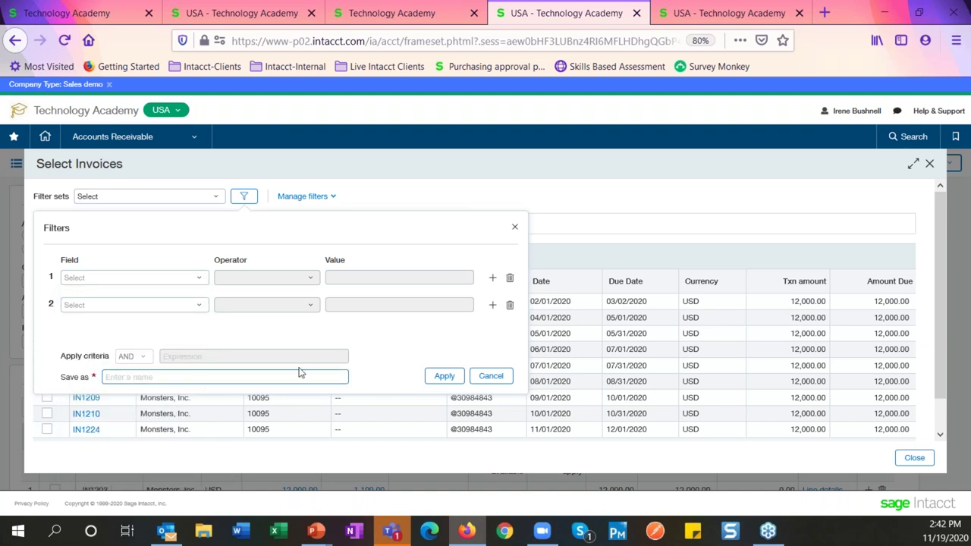
pyautogui.click(490, 377)
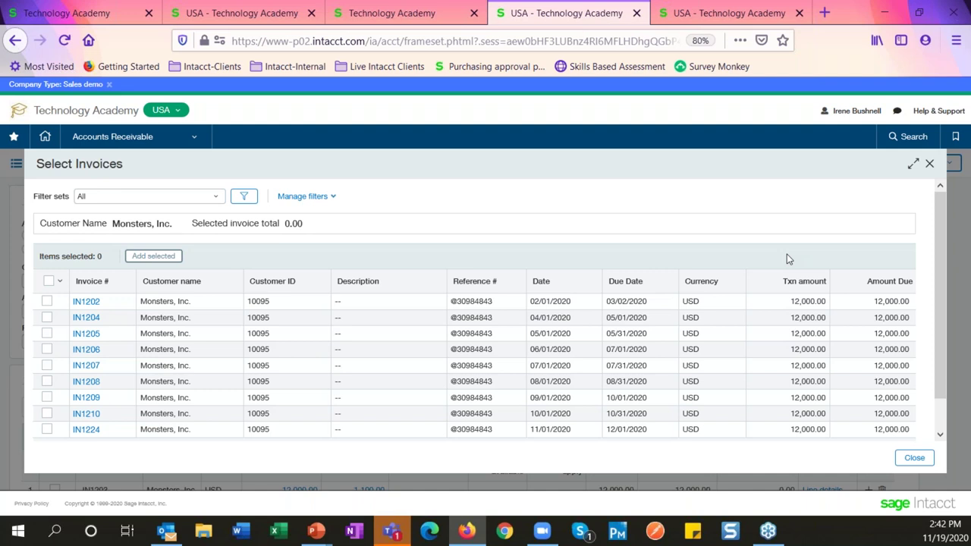
pyautogui.click(913, 459)
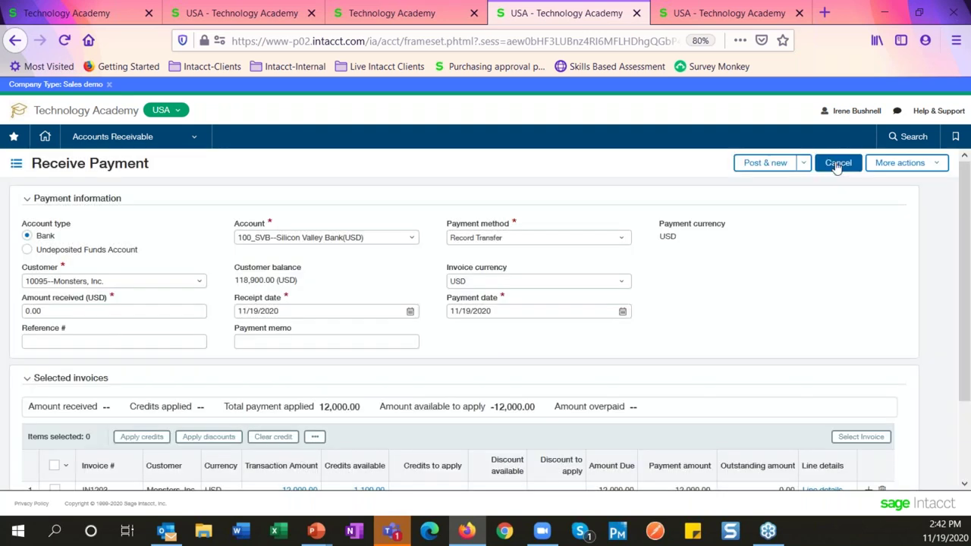
# - Cancel the unsaved payment, leave the page, and open the classic Receive a payment page
pyautogui.click(838, 163)
pyautogui.click(574, 277)
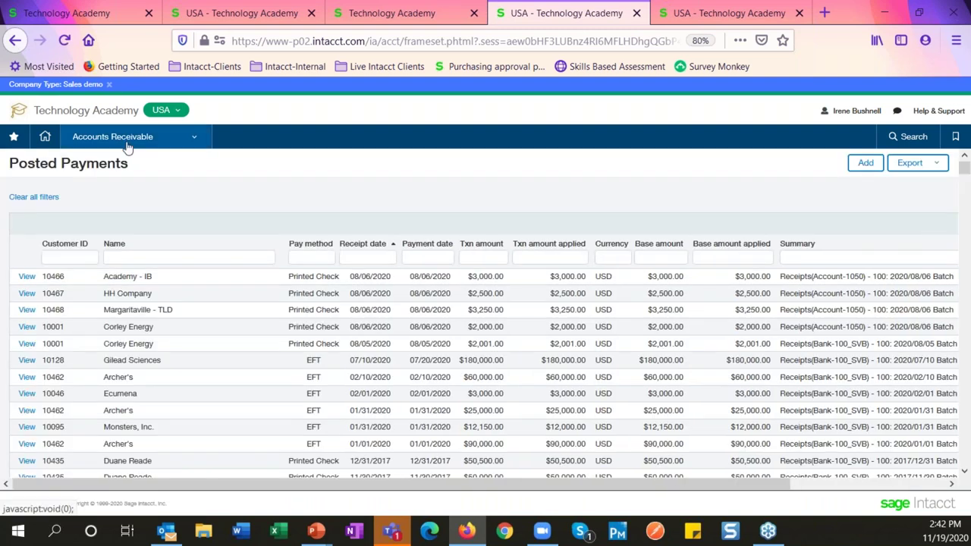
pyautogui.click(122, 138)
pyautogui.click(321, 258)
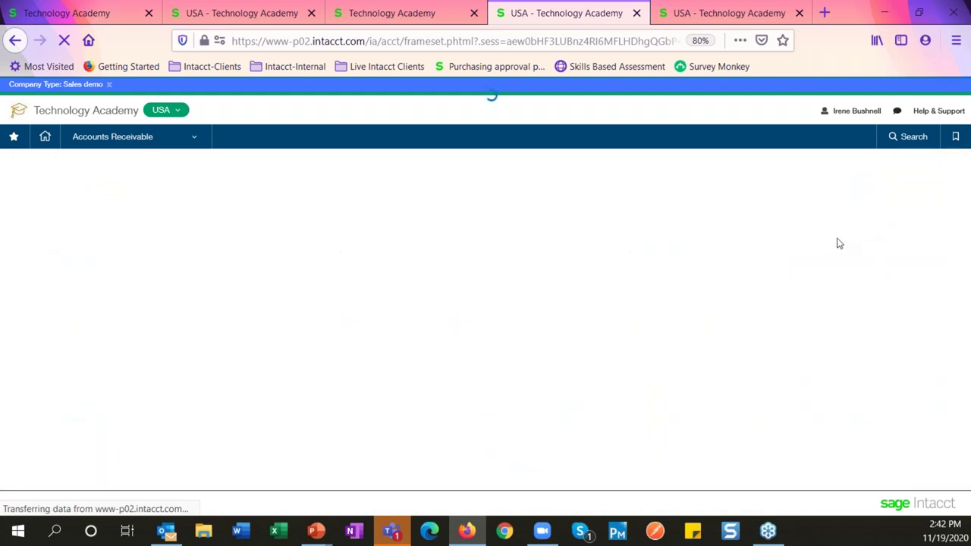
# - Enter Monsters as customer to list its 950.00 credit memo, 150.00 overpayment and open invoices
pyautogui.click(822, 219)
pyautogui.write('monsters, Inc.')
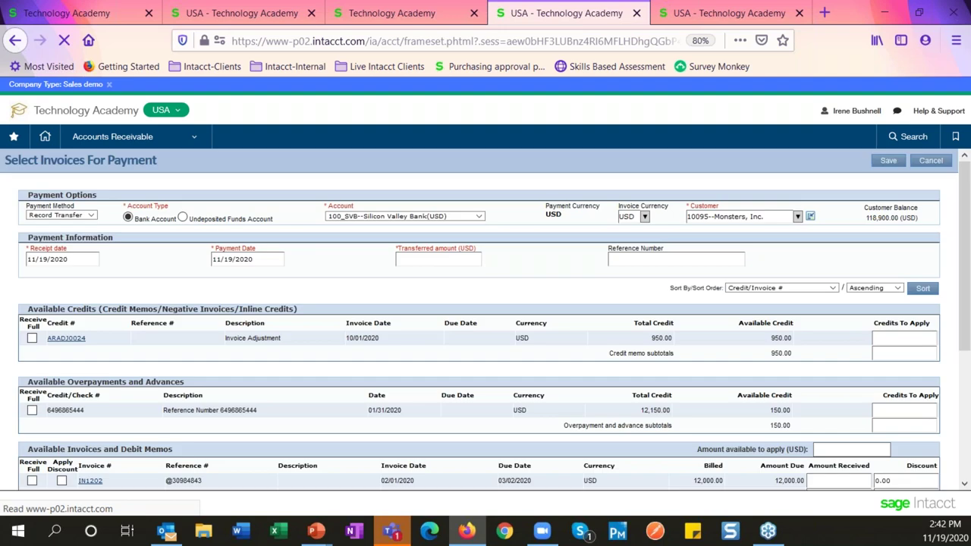
pyautogui.scroll(-3, 786, 370)
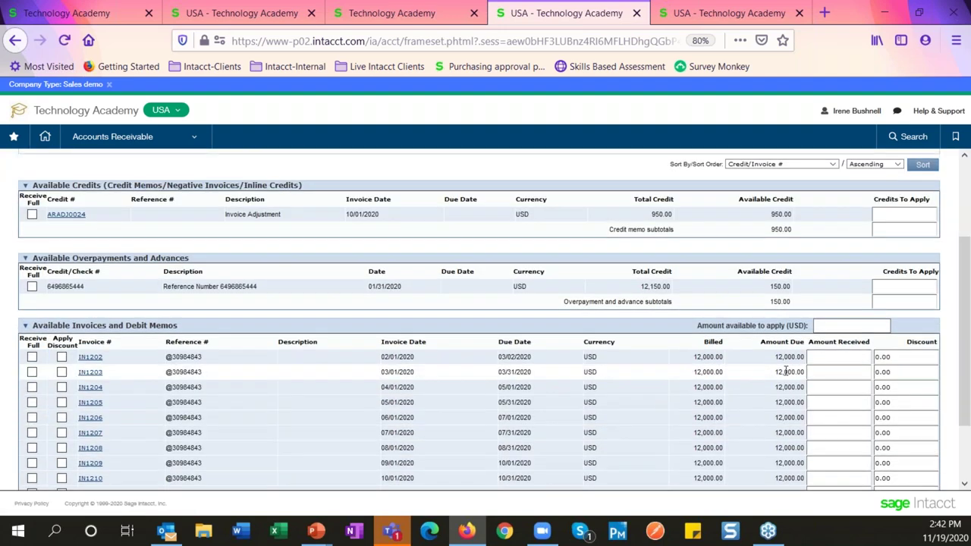
pyautogui.scroll(3, 786, 370)
pyautogui.click(146, 138)
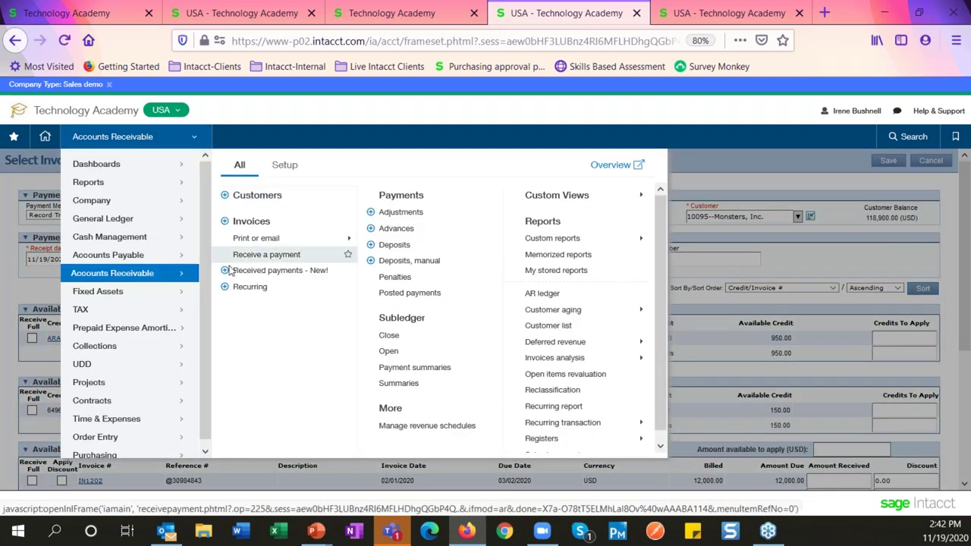
# - Start a new Received payment with 10095--Monsters, Inc. as the customer
pyautogui.click(271, 278)
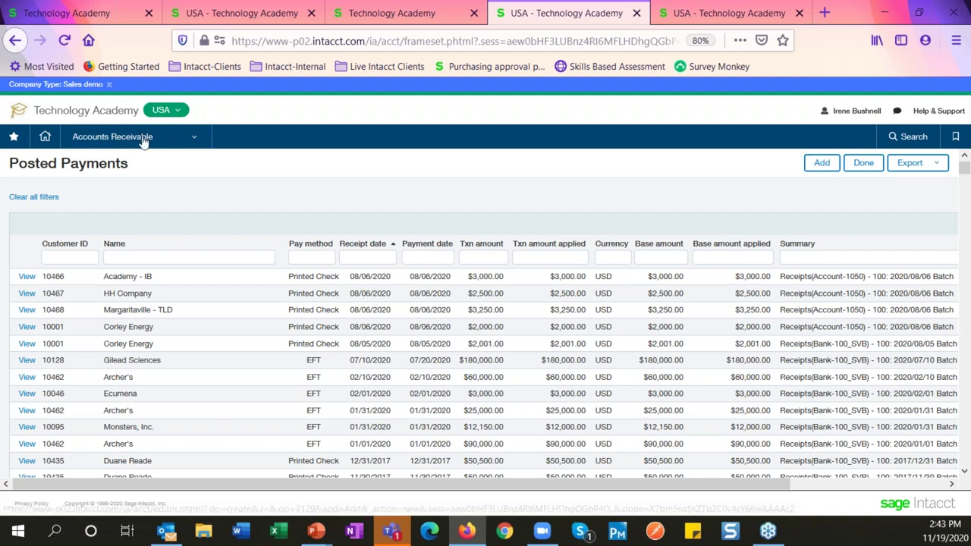
pyautogui.click(143, 138)
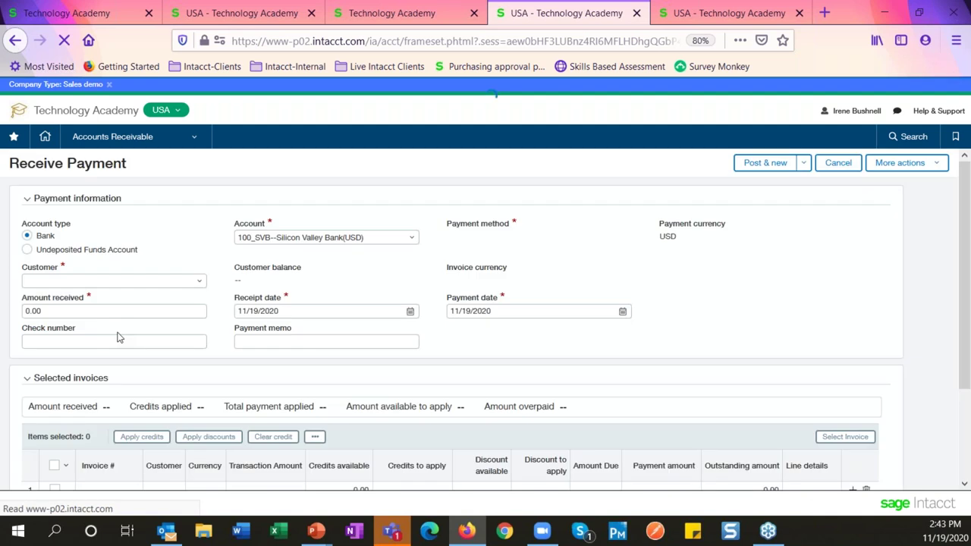
pyautogui.click(68, 283)
pyautogui.write('mon')
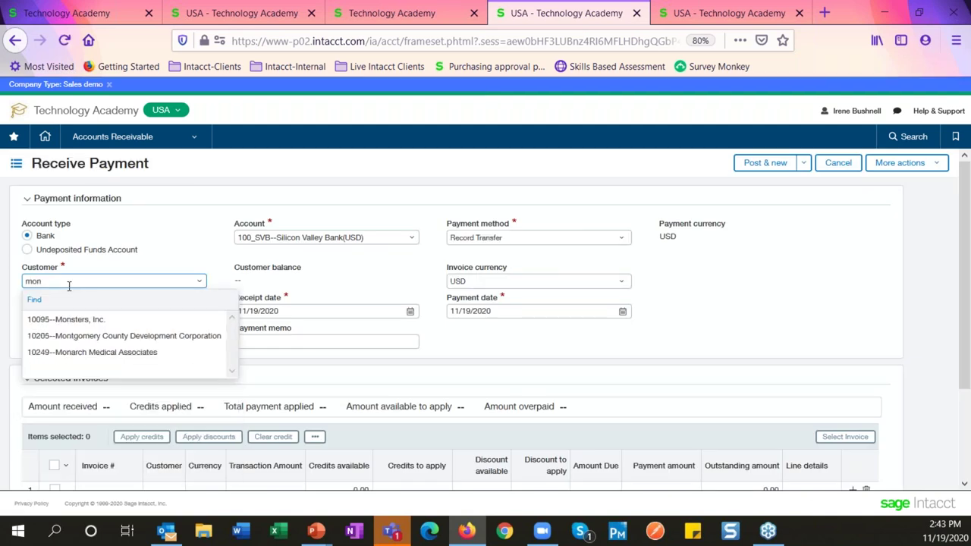
pyautogui.click(89, 320)
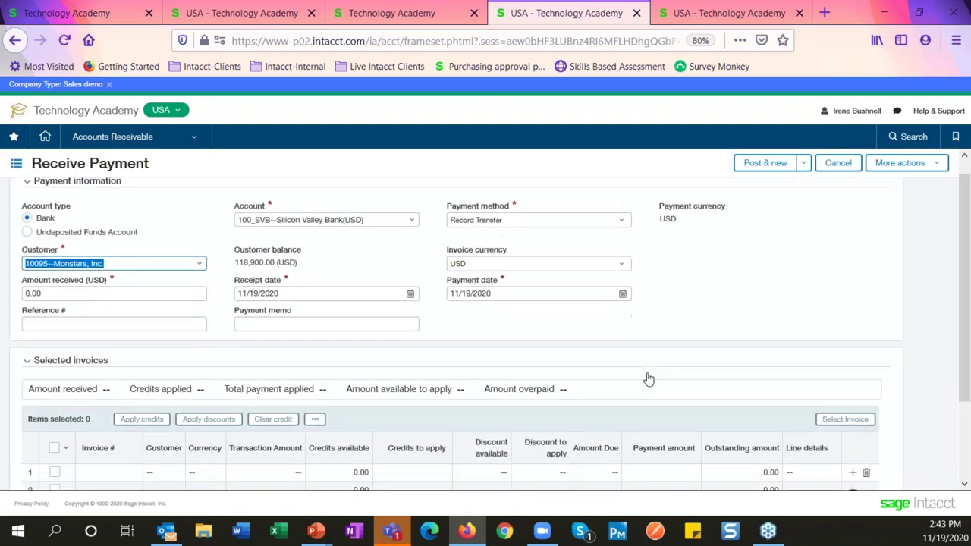
# - Check the 118,900.00 customer balance and bring up the open invoices to select
pyautogui.scroll(-1, 646, 377)
pyautogui.scroll(-1, 382, 343)
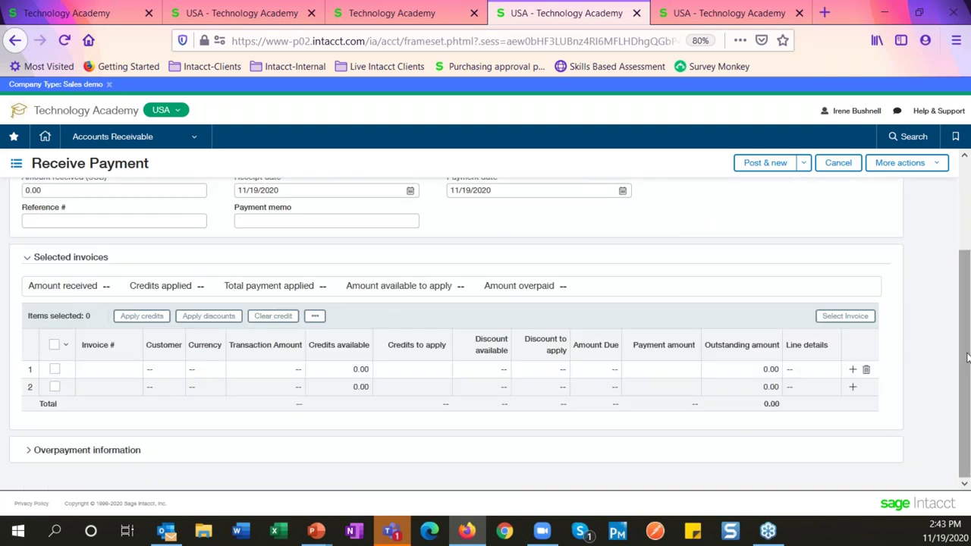
pyautogui.scroll(1, 967, 357)
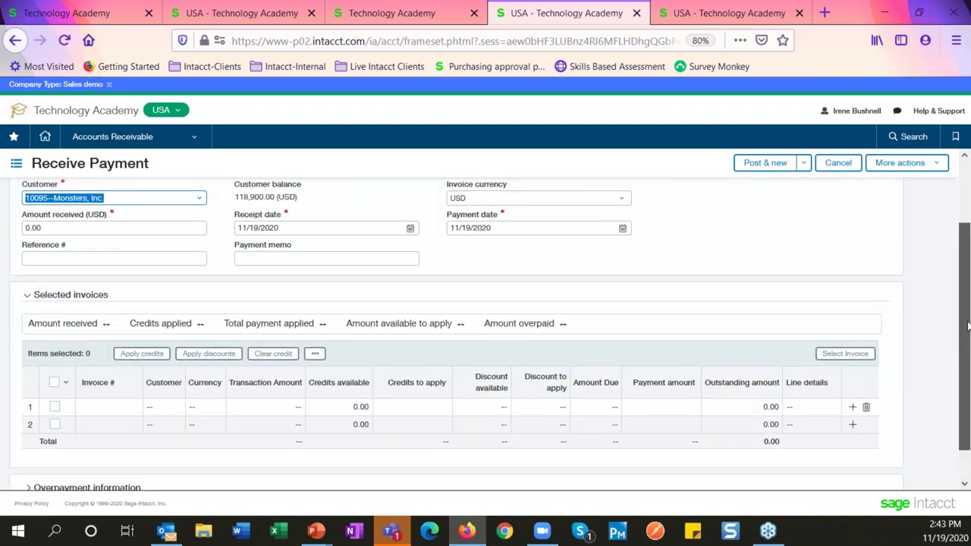
pyautogui.click(841, 367)
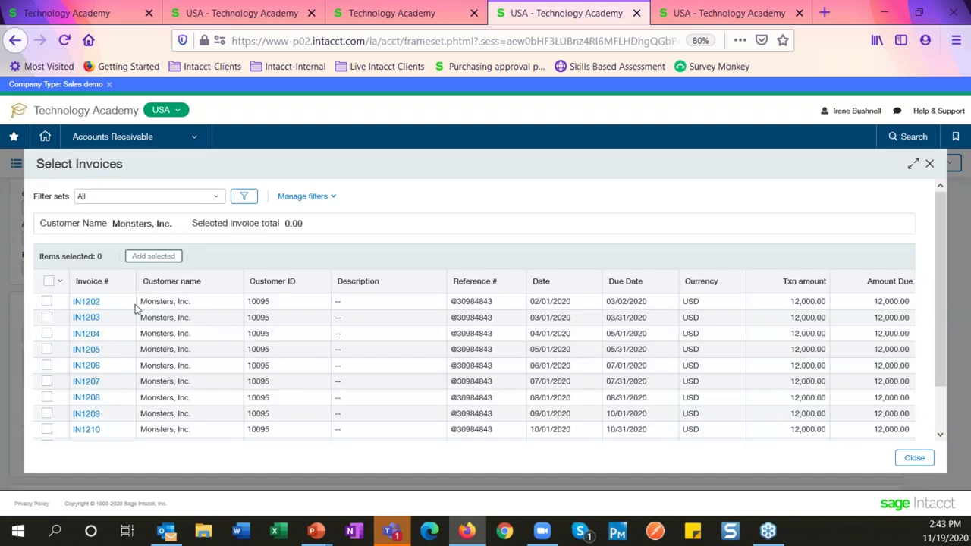
# - Tick IN1202, IN1203 and IN1204, add them to the payment, and close the dialog
pyautogui.click(47, 301)
pyautogui.click(47, 317)
pyautogui.click(47, 334)
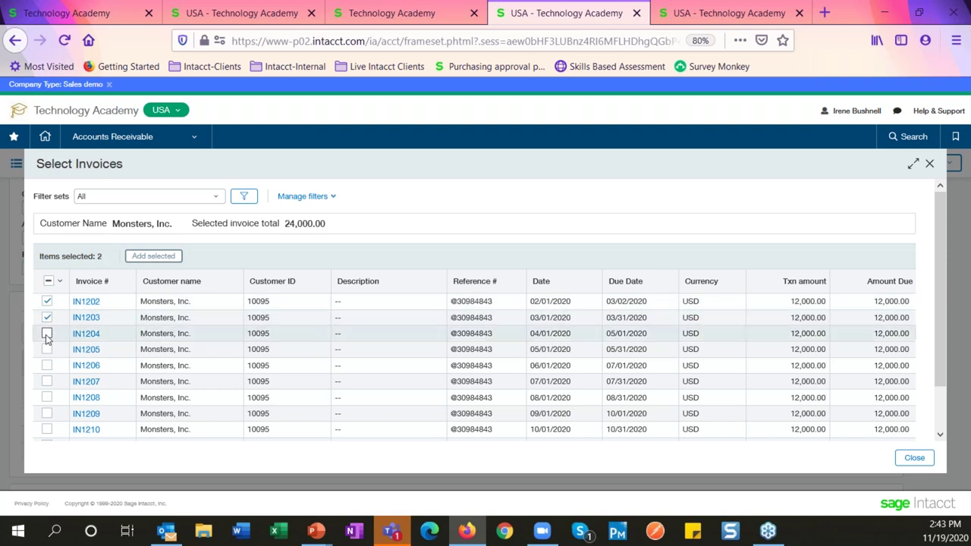
pyautogui.click(152, 256)
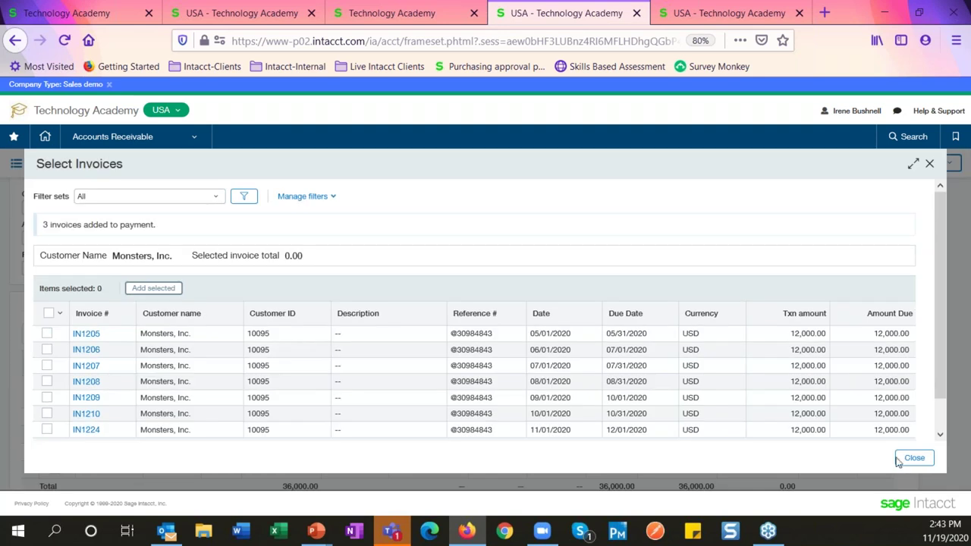
pyautogui.click(900, 460)
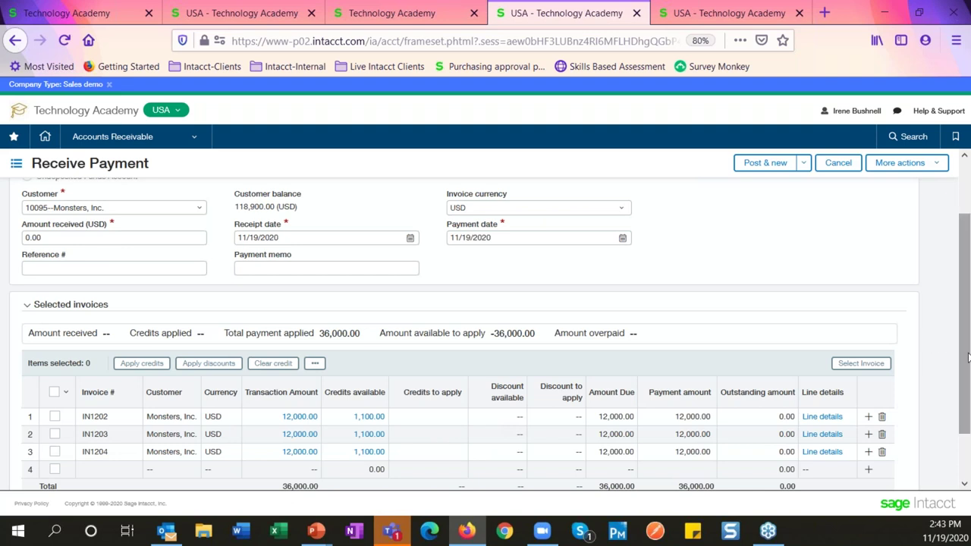
pyautogui.scroll(-1, 968, 361)
pyautogui.scroll(1, 969, 361)
pyautogui.scroll(1, 968, 360)
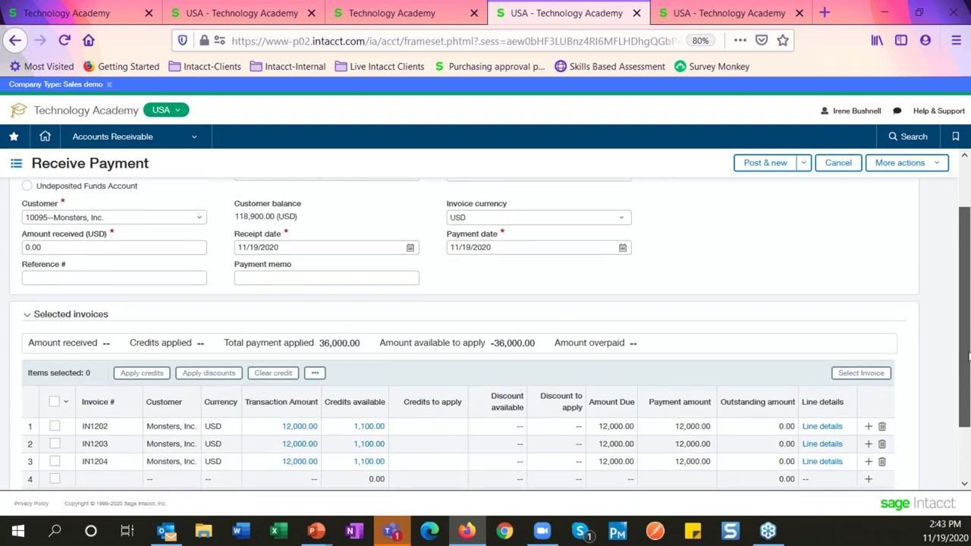
pyautogui.scroll(-1, 968, 360)
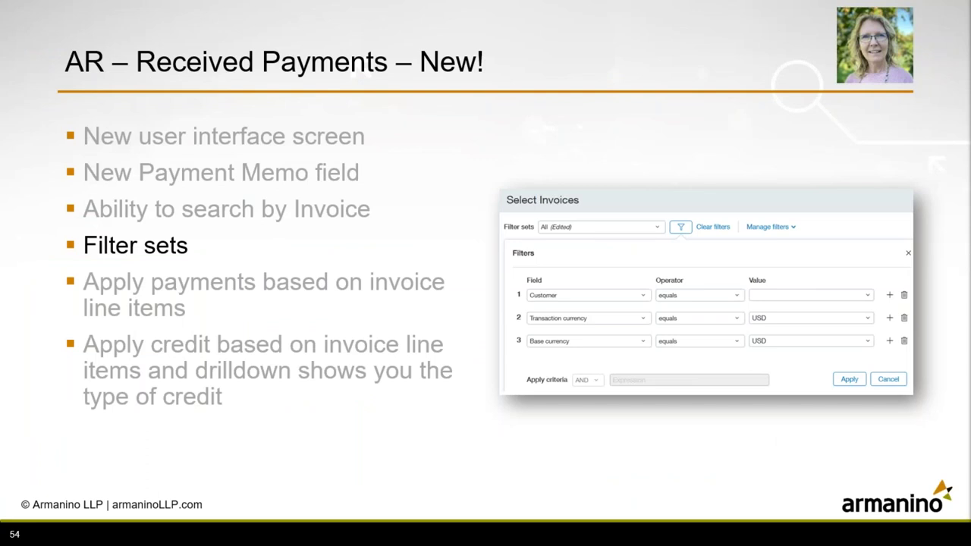
# - Advance to slide 55 on applying payments by invoice line items, then return to the payment
pyautogui.press('Right')
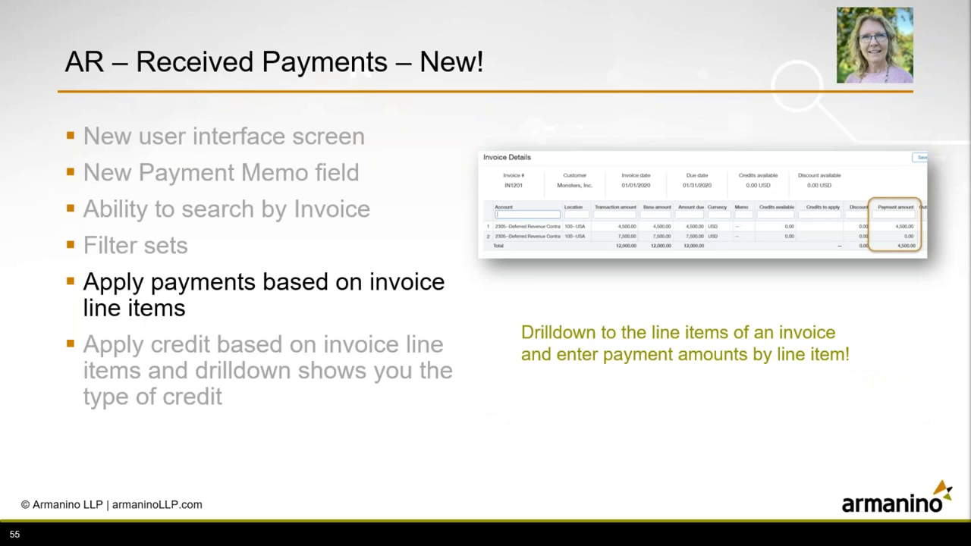
pyautogui.hotkey('alt', 'Tab')
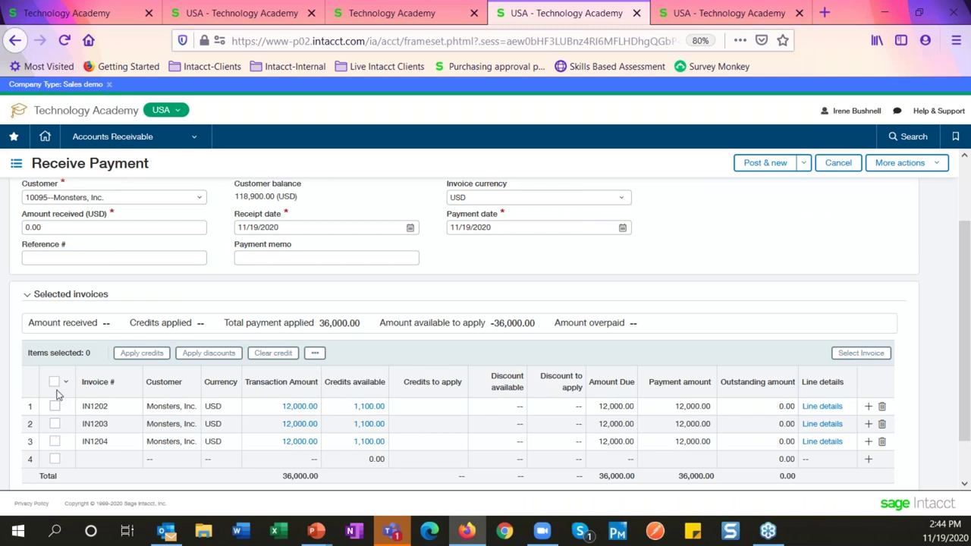
# - Enter 15,000.00 as the amount received and open line details for invoice IN1202
pyautogui.click(165, 226)
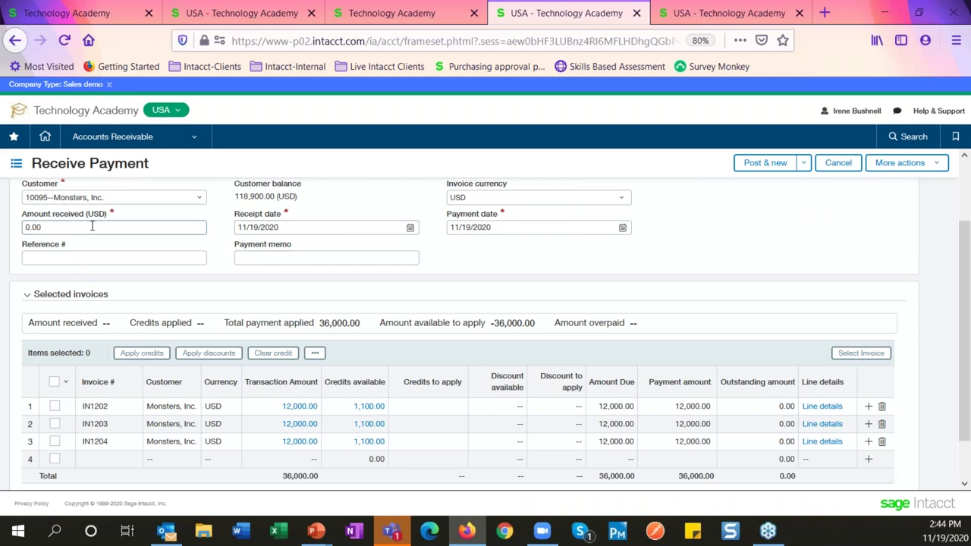
pyautogui.write('15000')
pyautogui.click(120, 258)
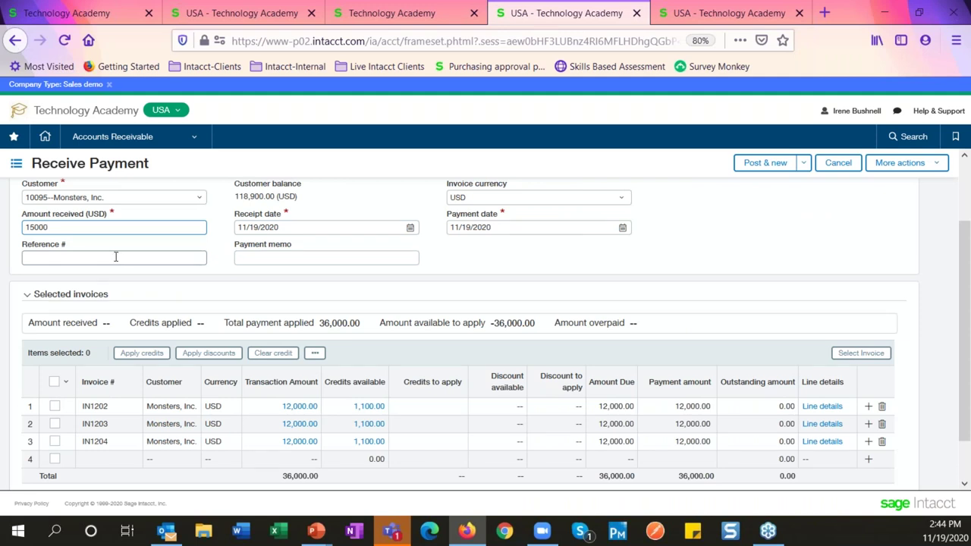
pyautogui.click(827, 407)
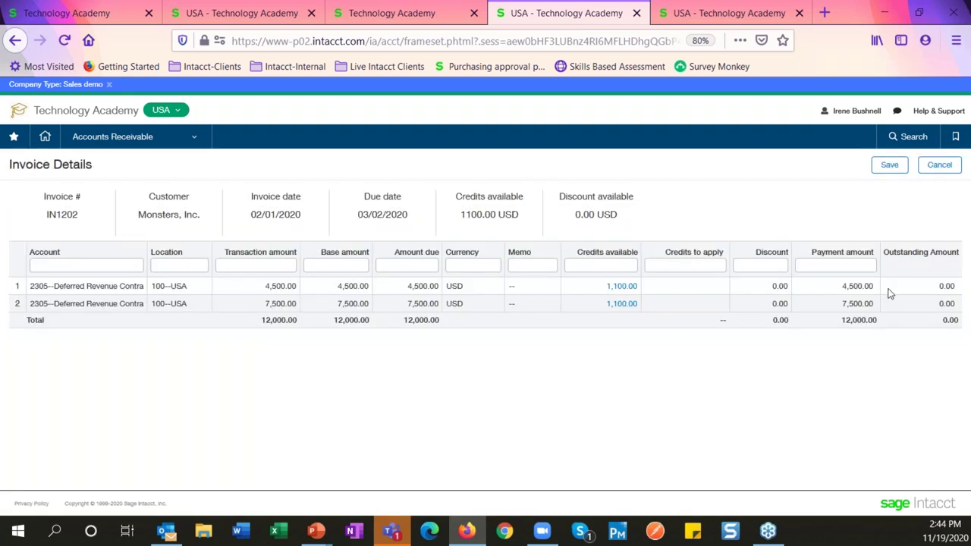
# - Set the payment amount on line 2 of IN1202 to 0.00
pyautogui.click(839, 286)
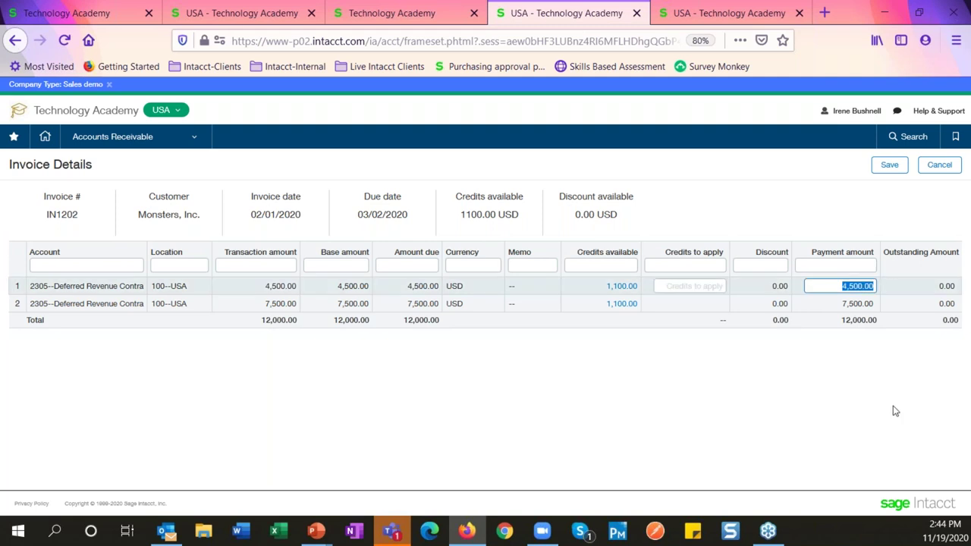
pyautogui.click(844, 303)
pyautogui.write('0')
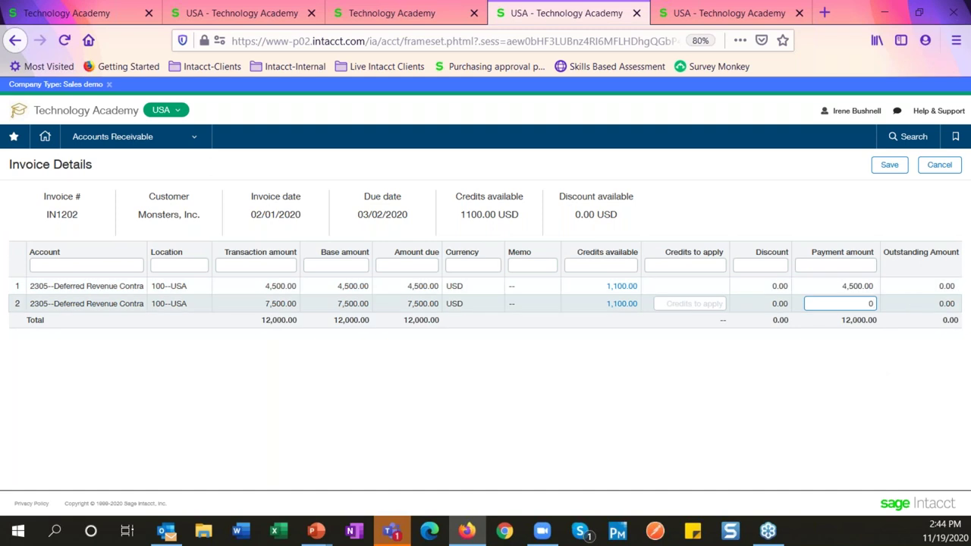
pyautogui.click(867, 267)
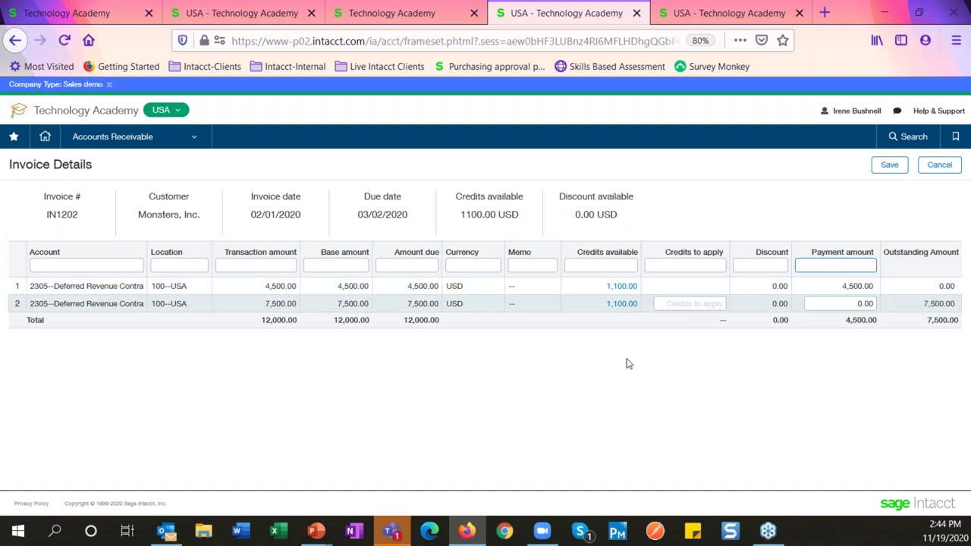
# - Apply a 1,100.00 credit to line 2 and save the invoice line details
pyautogui.click(722, 287)
pyautogui.click(689, 304)
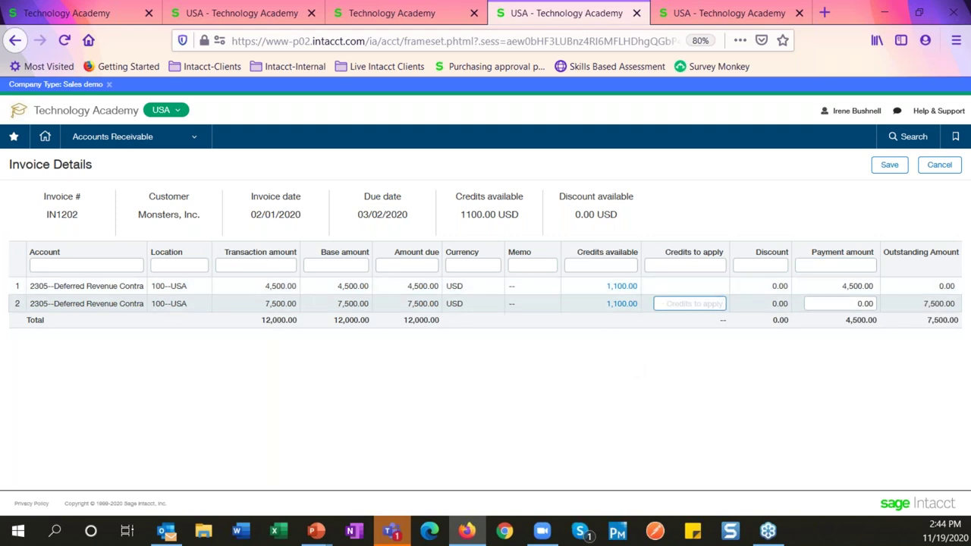
pyautogui.click(665, 287)
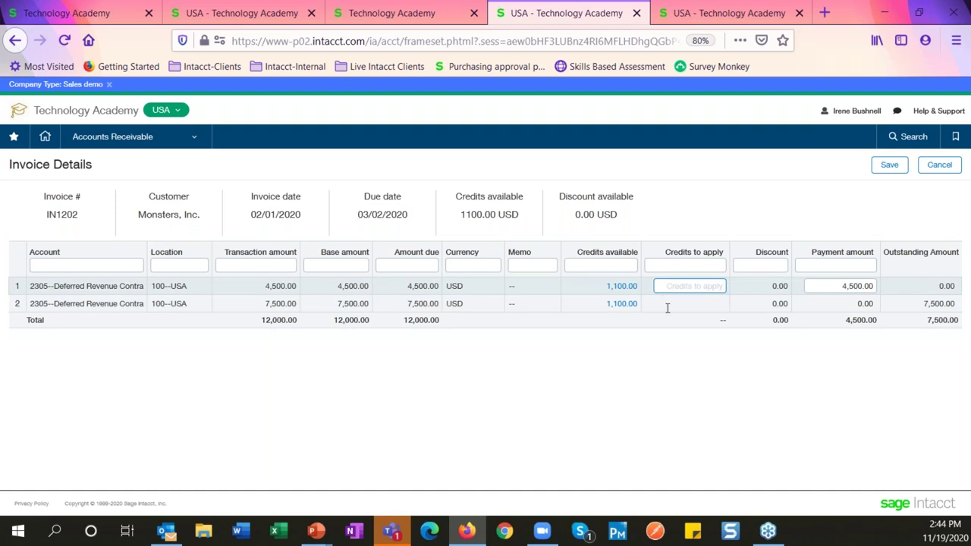
pyautogui.click(668, 307)
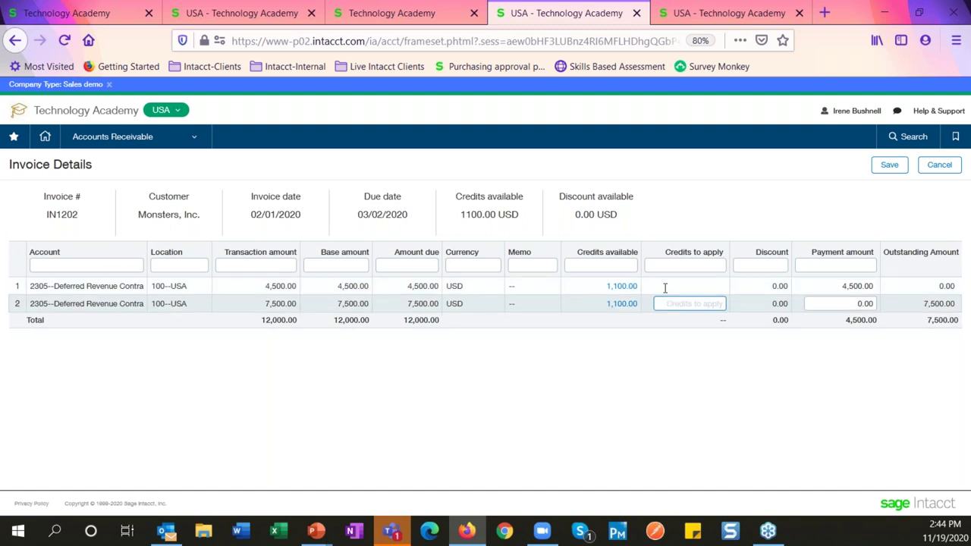
pyautogui.click(665, 287)
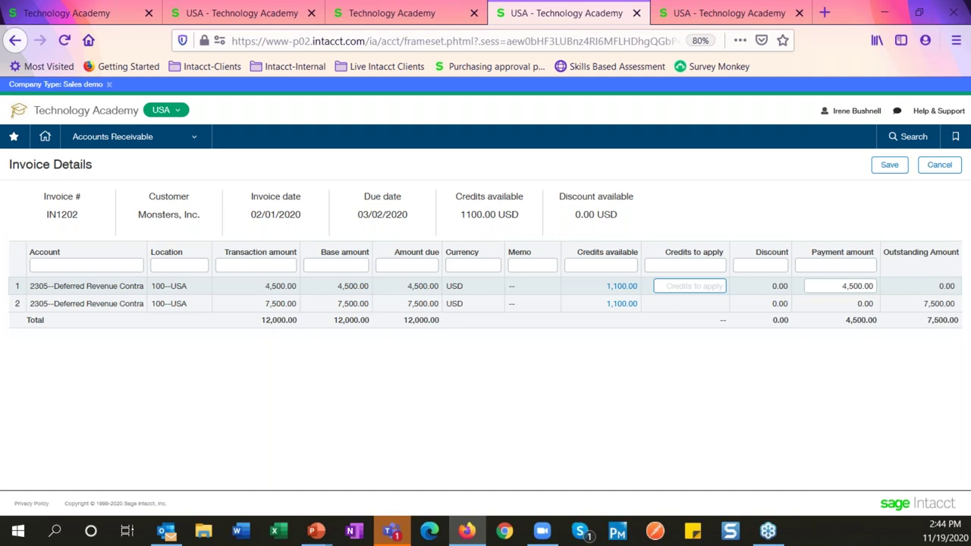
pyautogui.write('11')
pyautogui.press('BackSpace')
pyautogui.click(668, 304)
pyautogui.write('1,100')
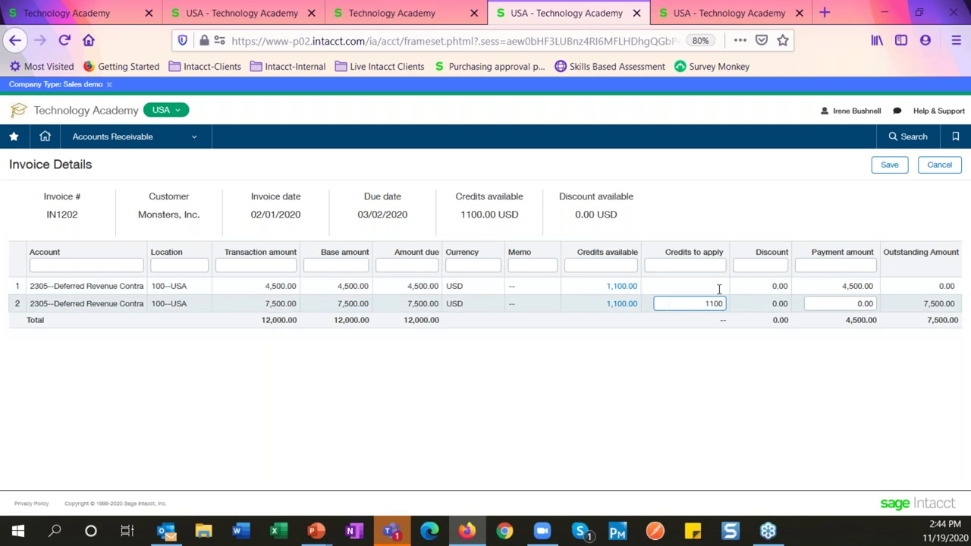
pyautogui.click(809, 303)
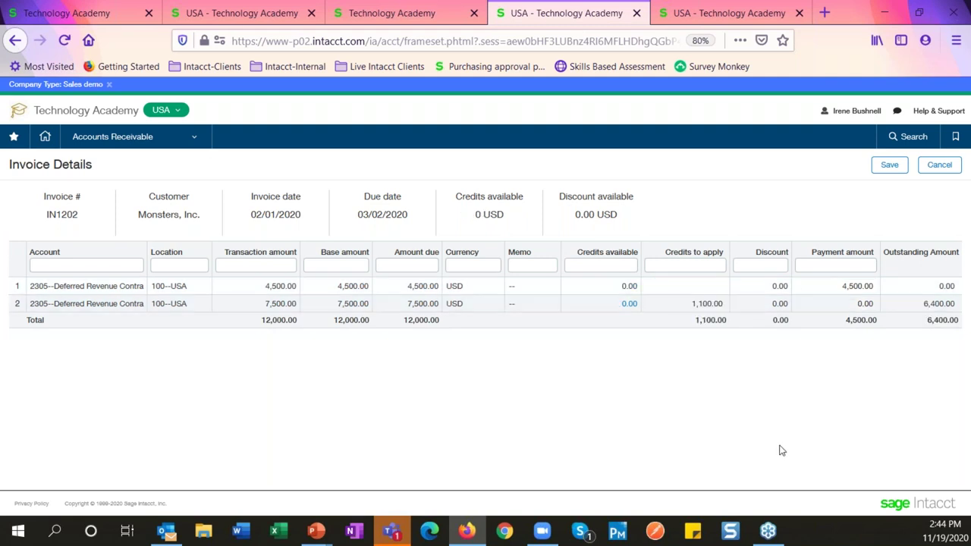
pyautogui.click(890, 167)
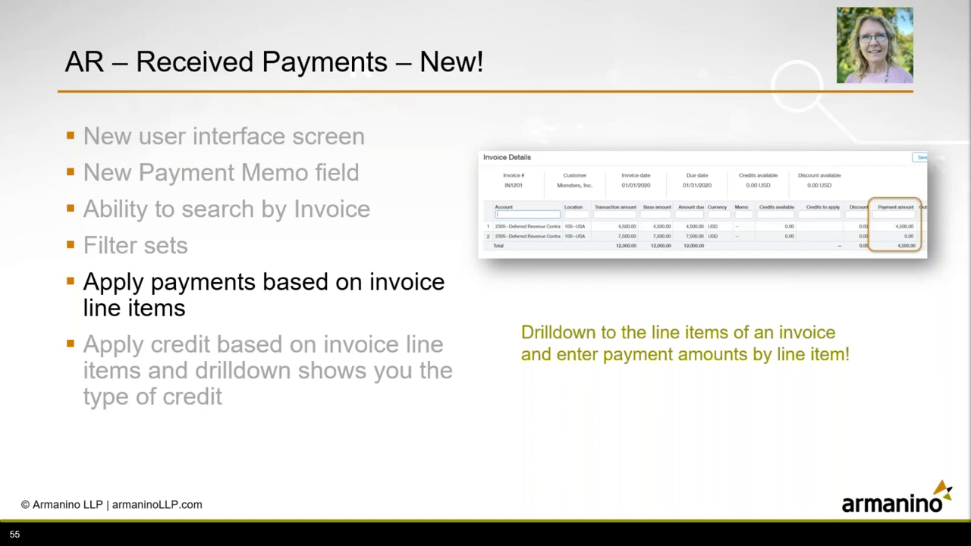
# - Advance to slides 56–57 on applying credits and custom email templates, then return to Intacct
pyautogui.press('Right')
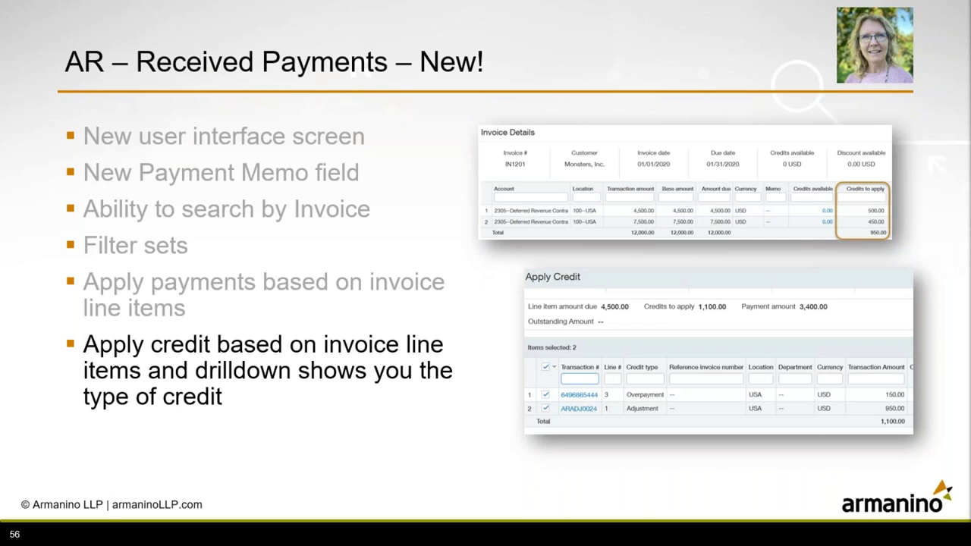
pyautogui.press('Right')
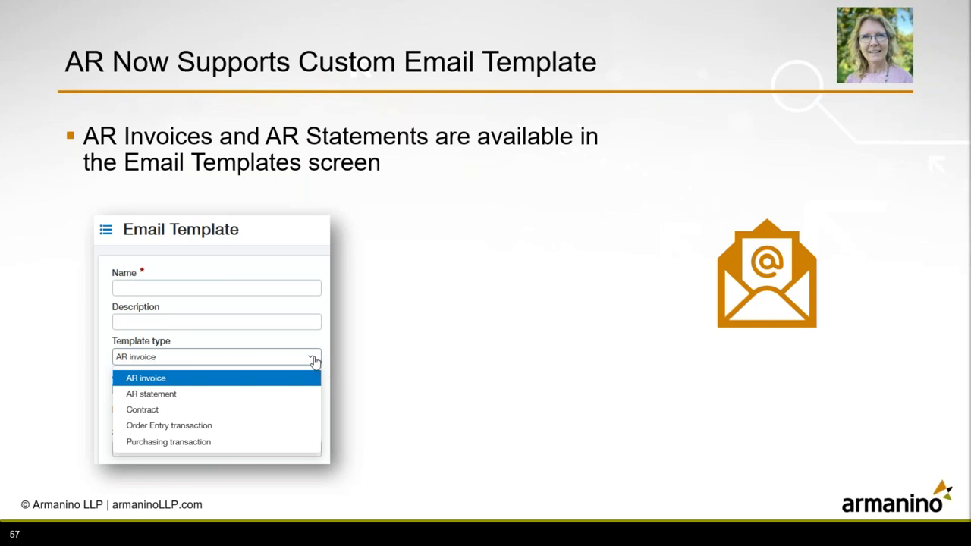
pyautogui.hotkey('alt', 'Tab')
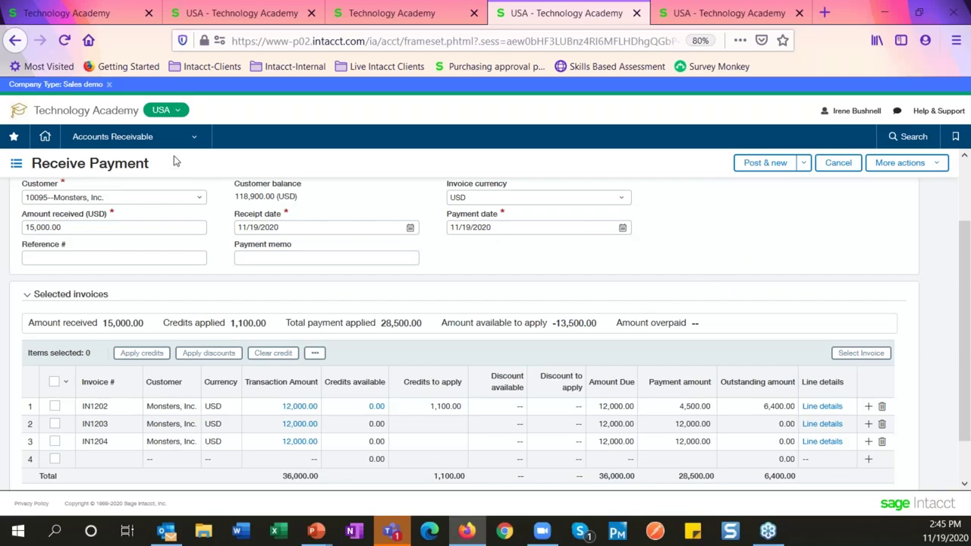
# - Go to Company Setup > Email templates, confirming to leave the unsaved payment page
pyautogui.click(112, 138)
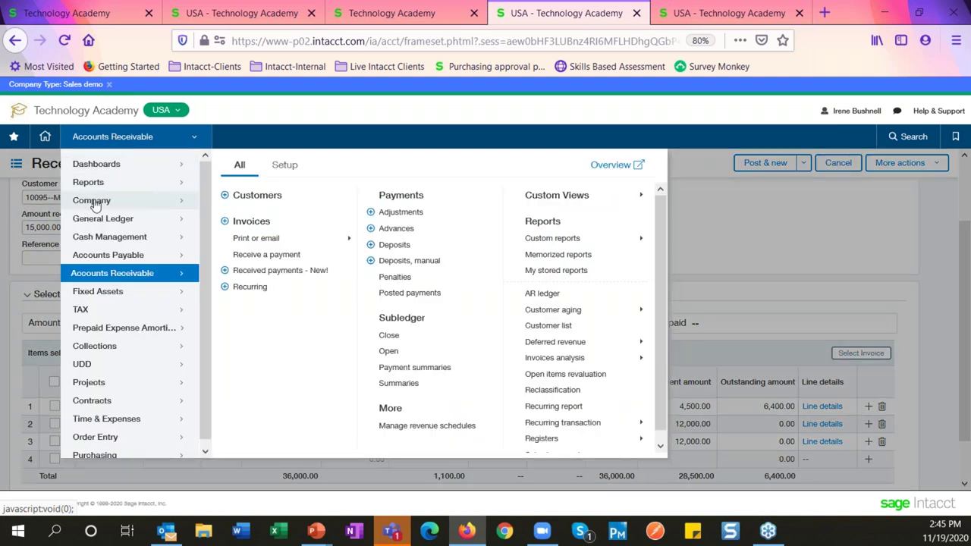
pyautogui.moveTo(95, 205)
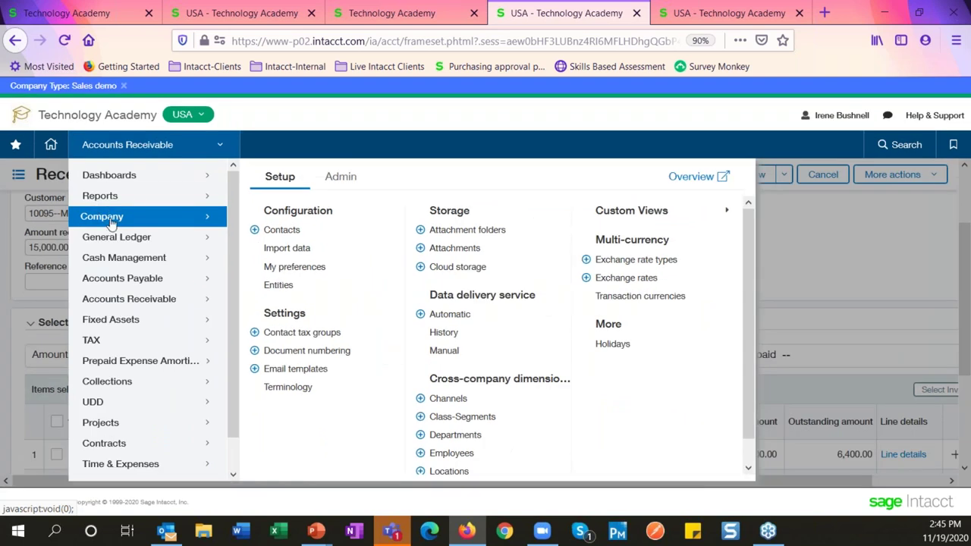
pyautogui.click(298, 375)
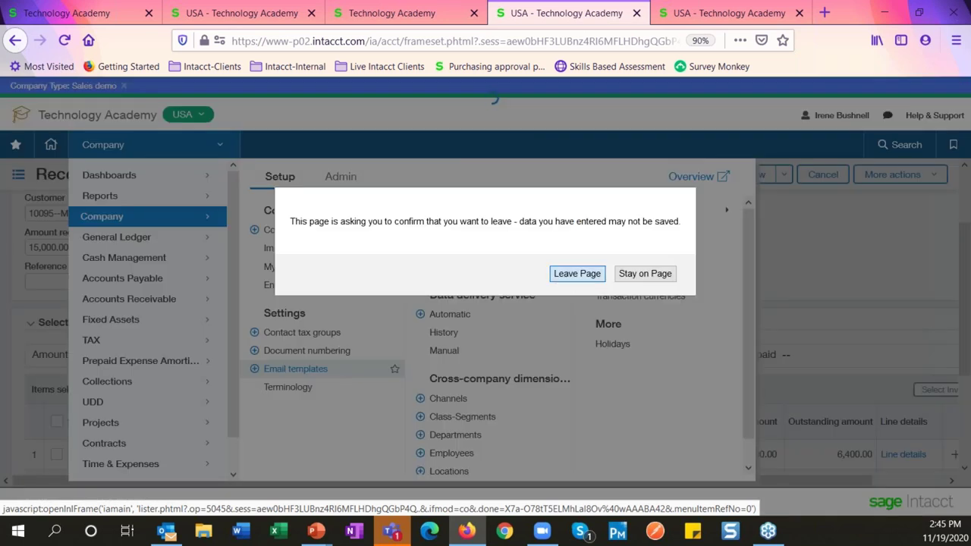
pyautogui.click(573, 274)
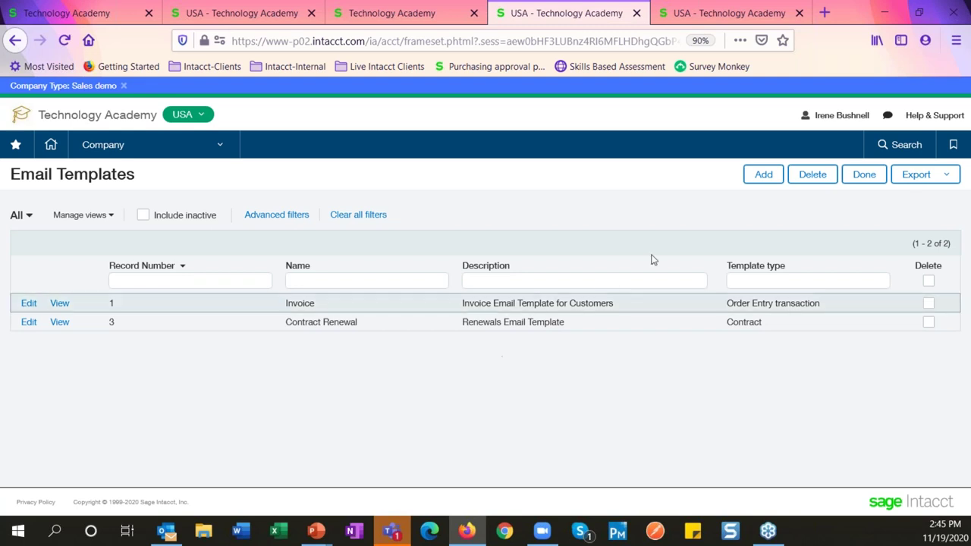
# - Add a new email template with type AR invoice, then advance the slideshow to slide 58
pyautogui.click(761, 176)
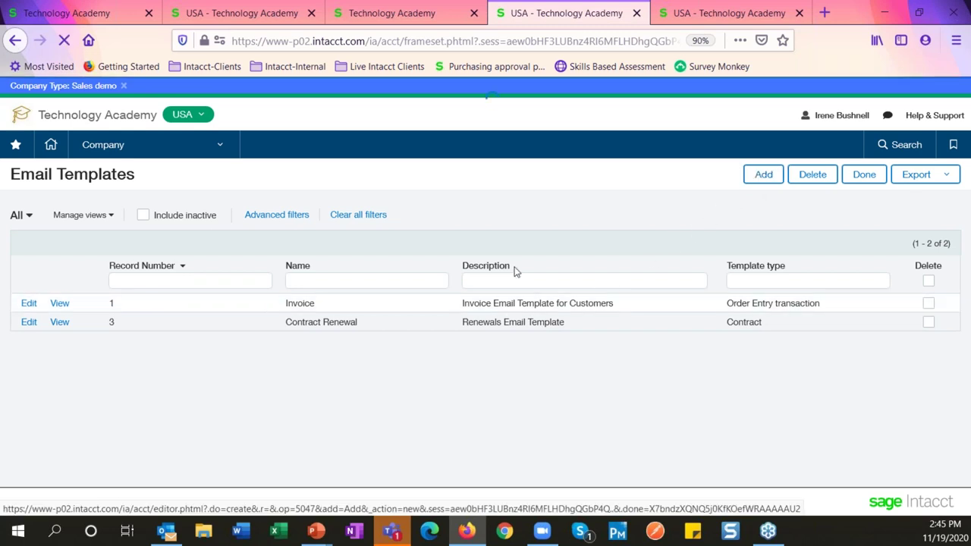
pyautogui.click(112, 307)
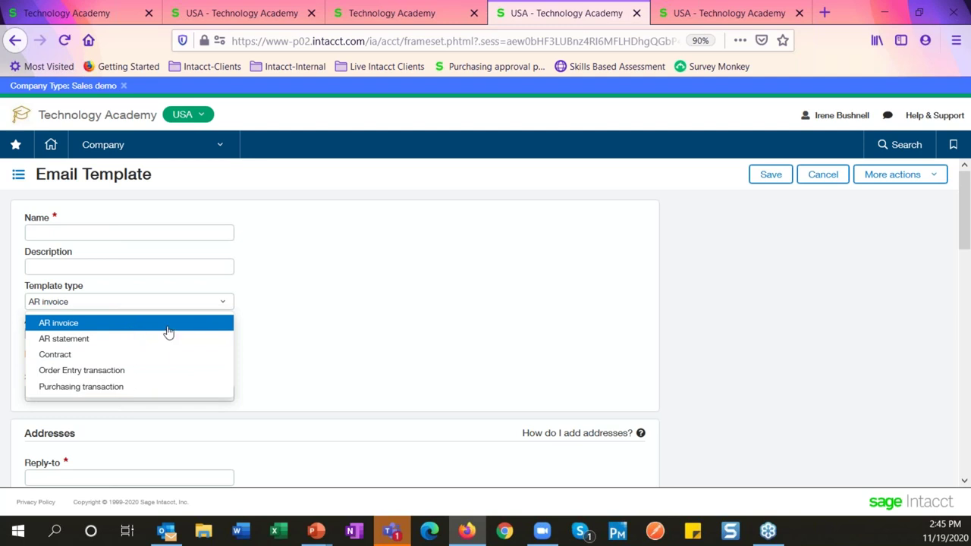
pyautogui.click(696, 328)
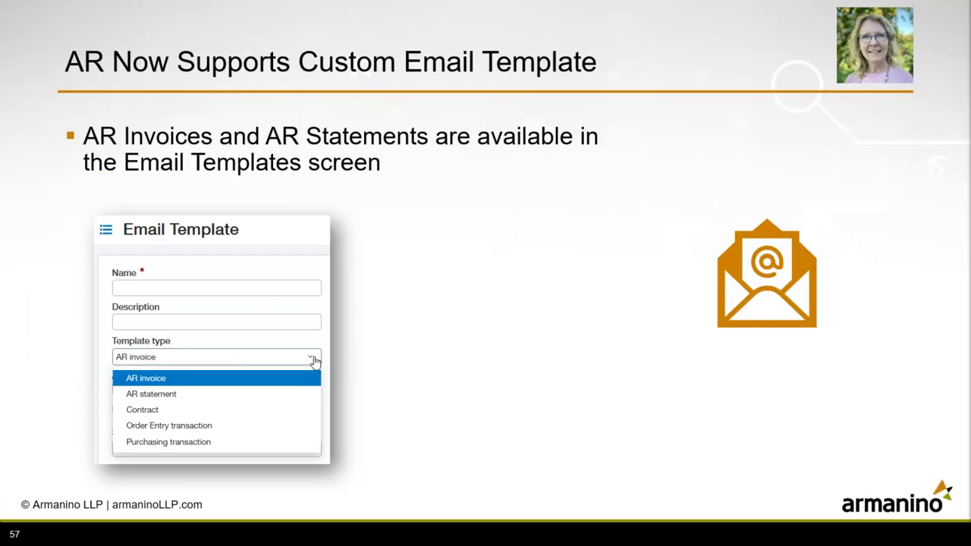
pyautogui.press('Right')
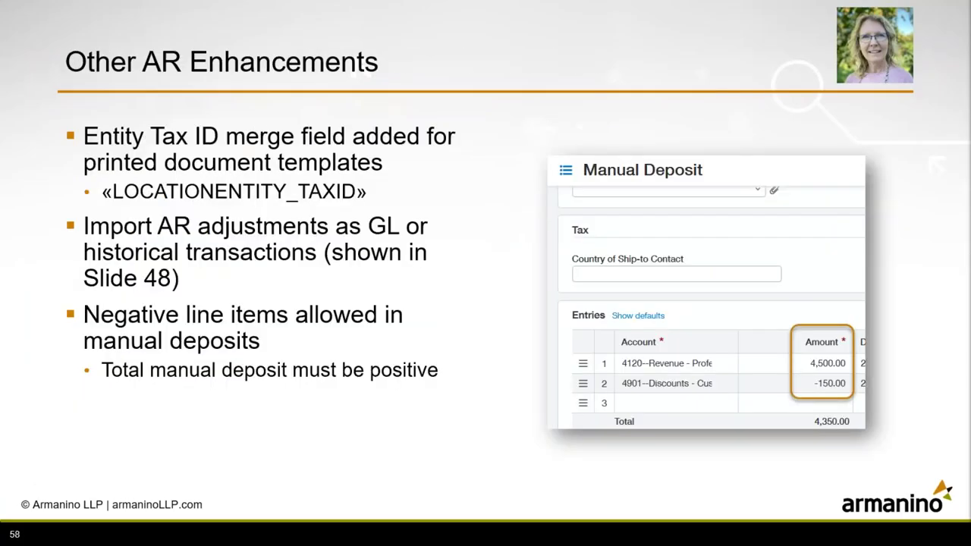